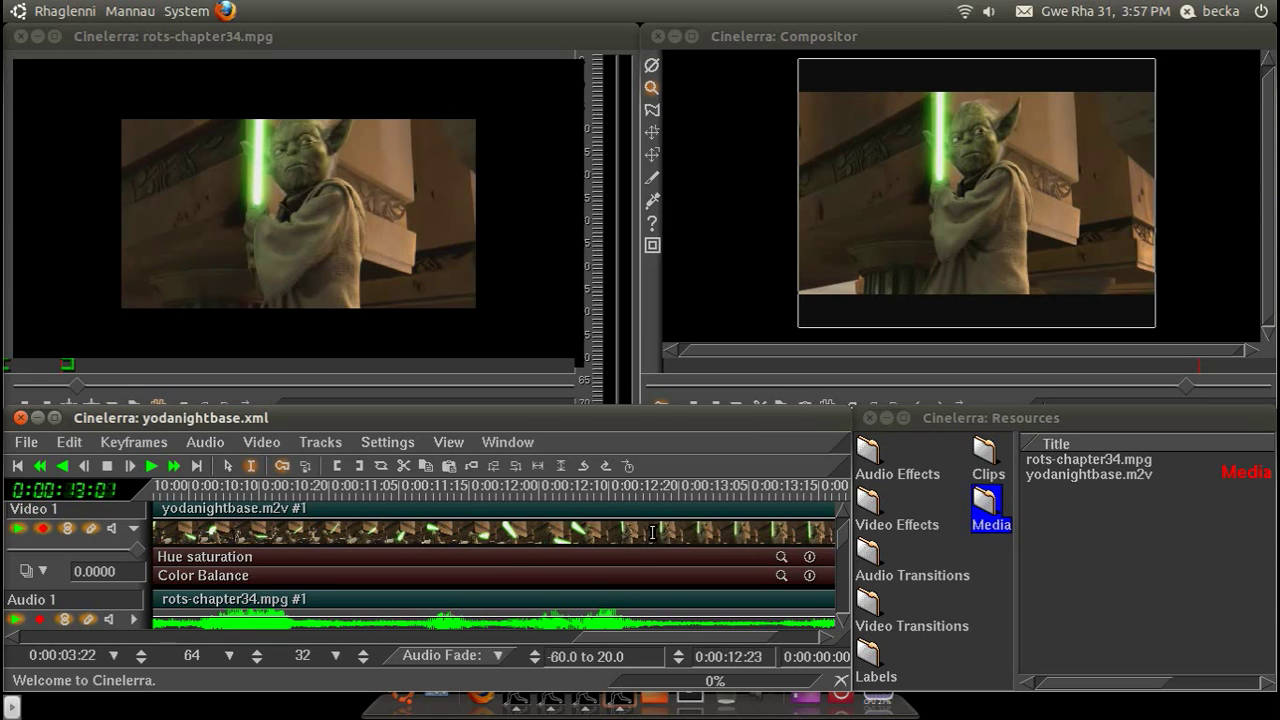
Enable Hue saturation and lower Value to about 0.33 and Saturation to about 0.46.
click(810, 558)
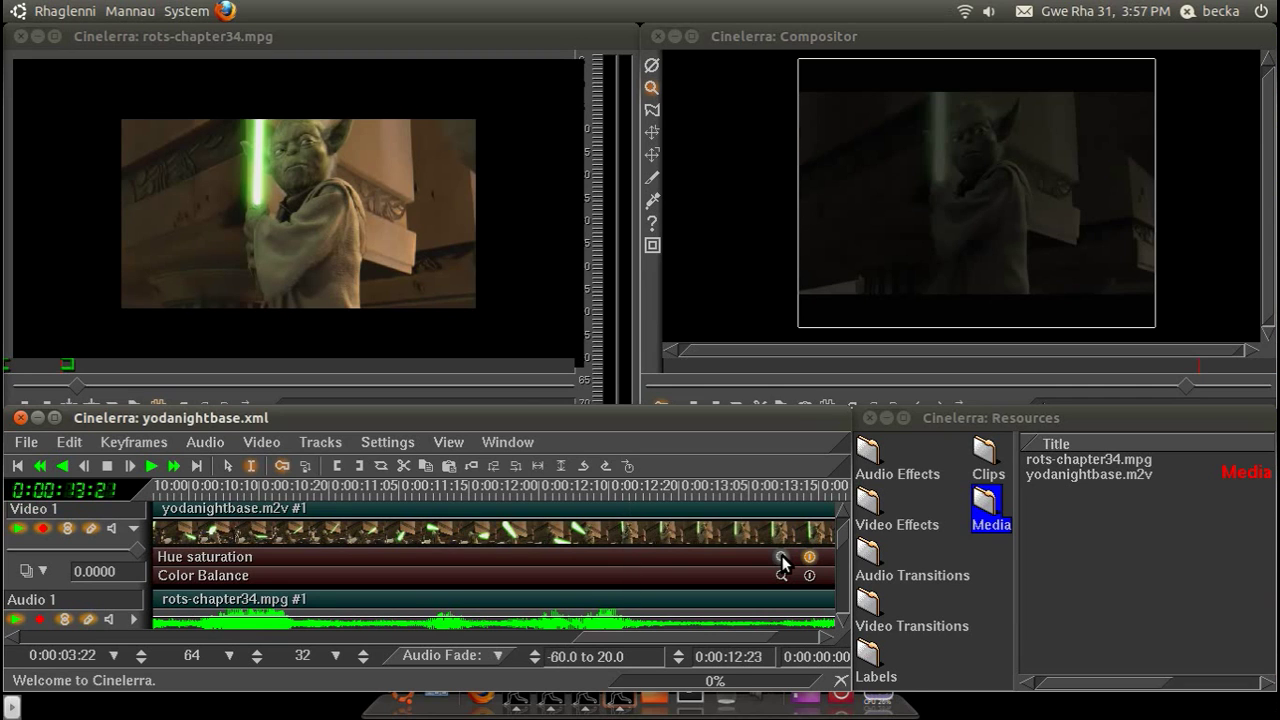
click(781, 557)
drag(886, 512, 624, 209)
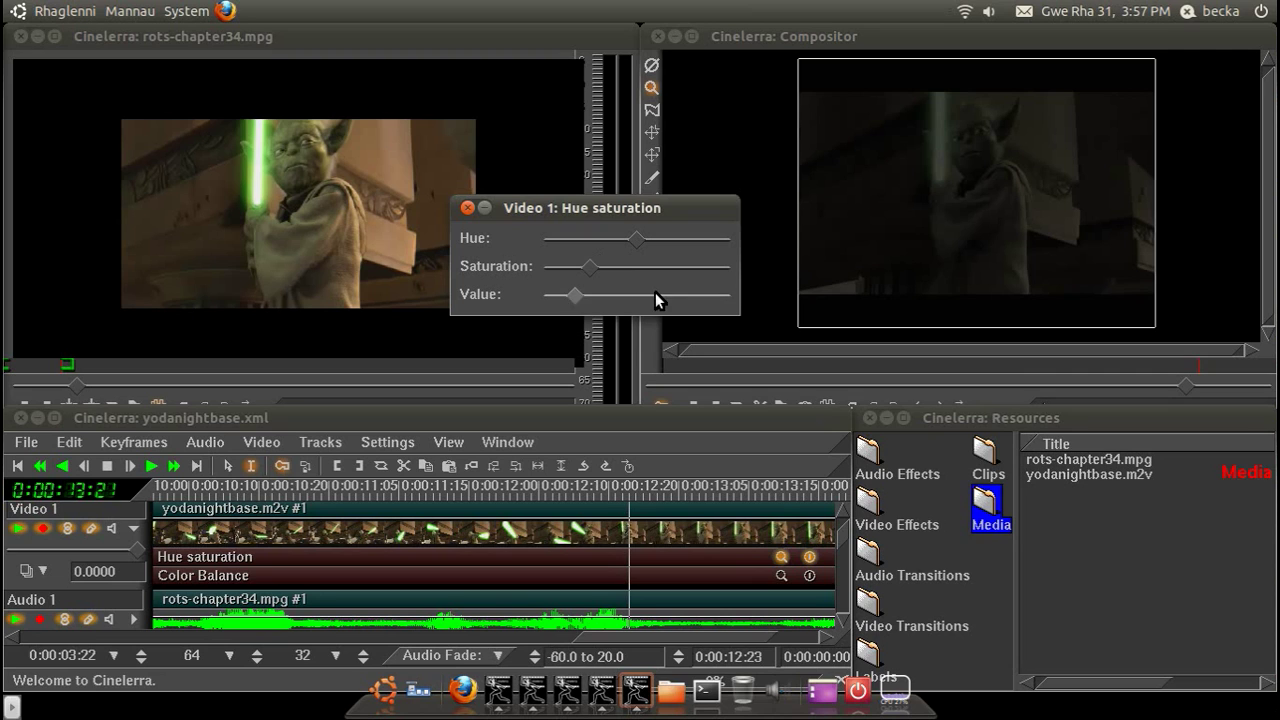
drag(576, 297, 814, 242)
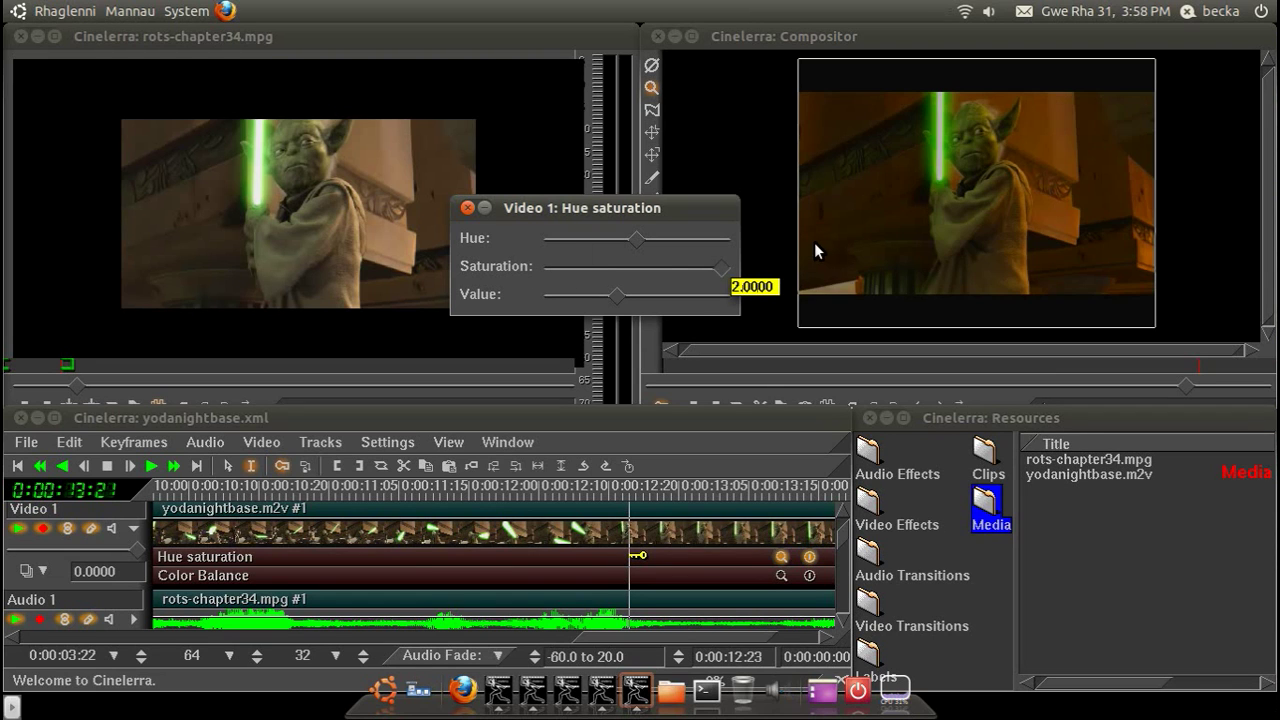
drag(617, 297, 573, 297)
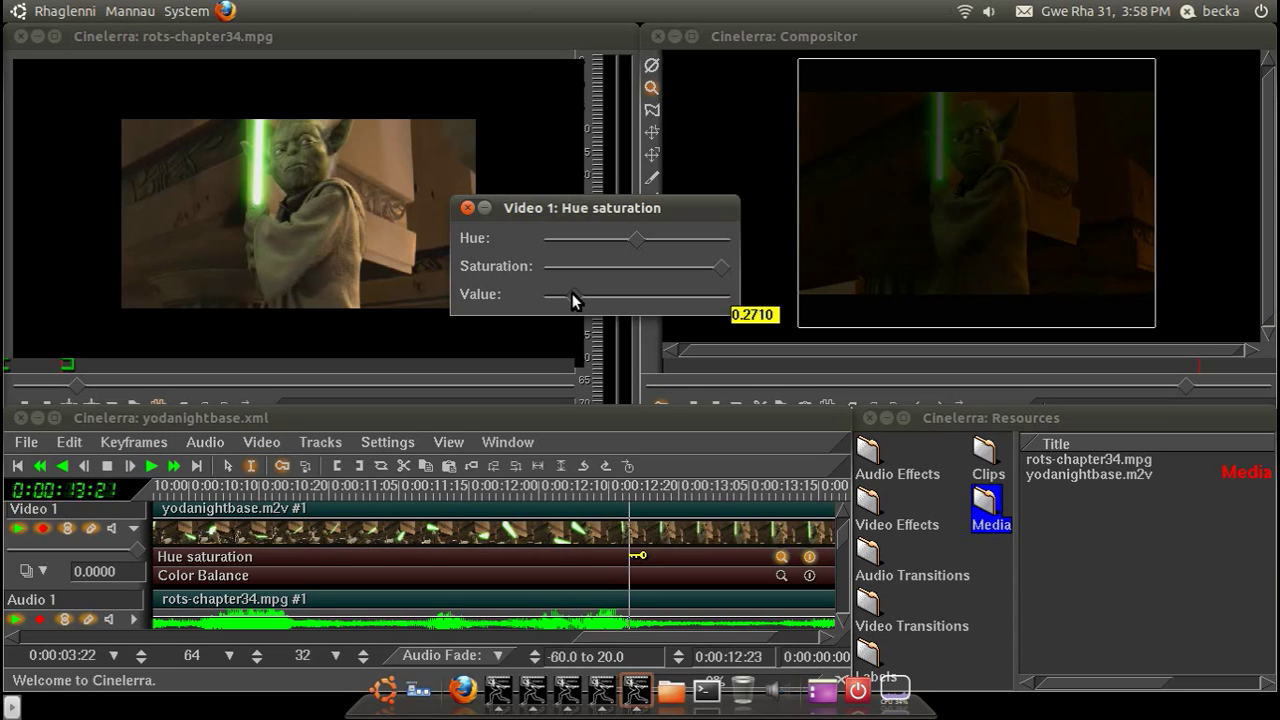
drag(723, 263, 580, 266)
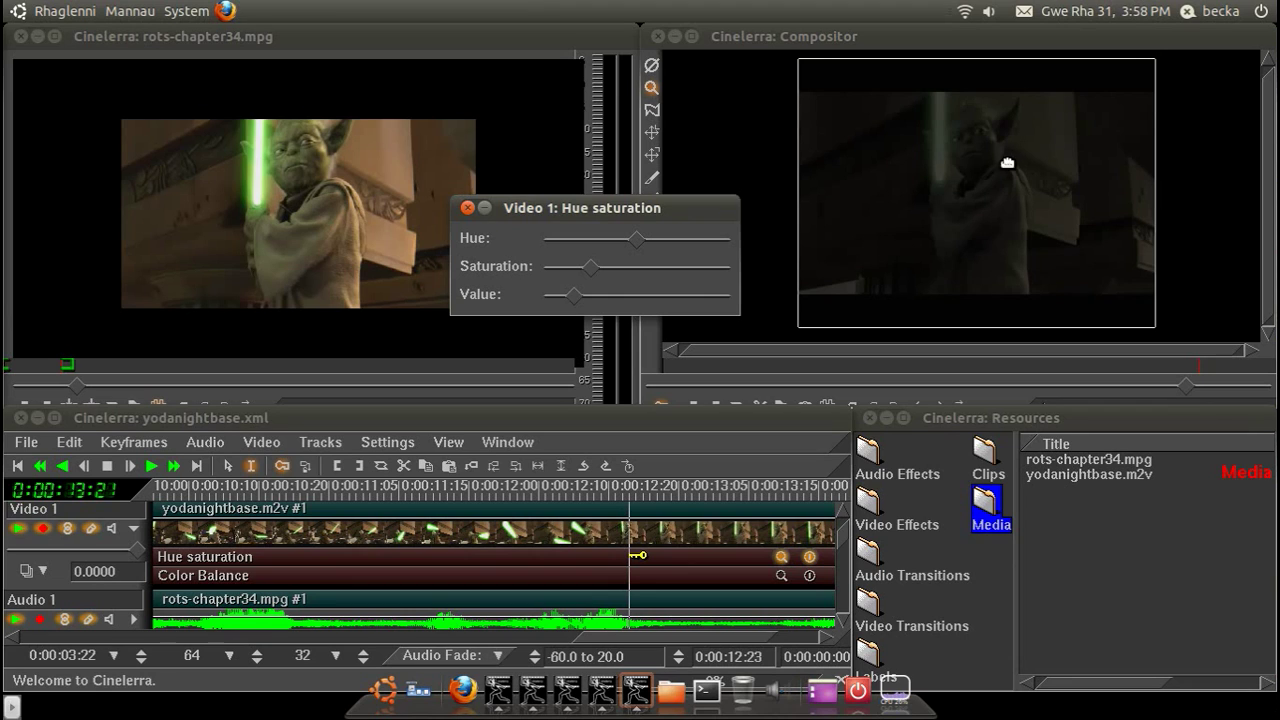
click(469, 208)
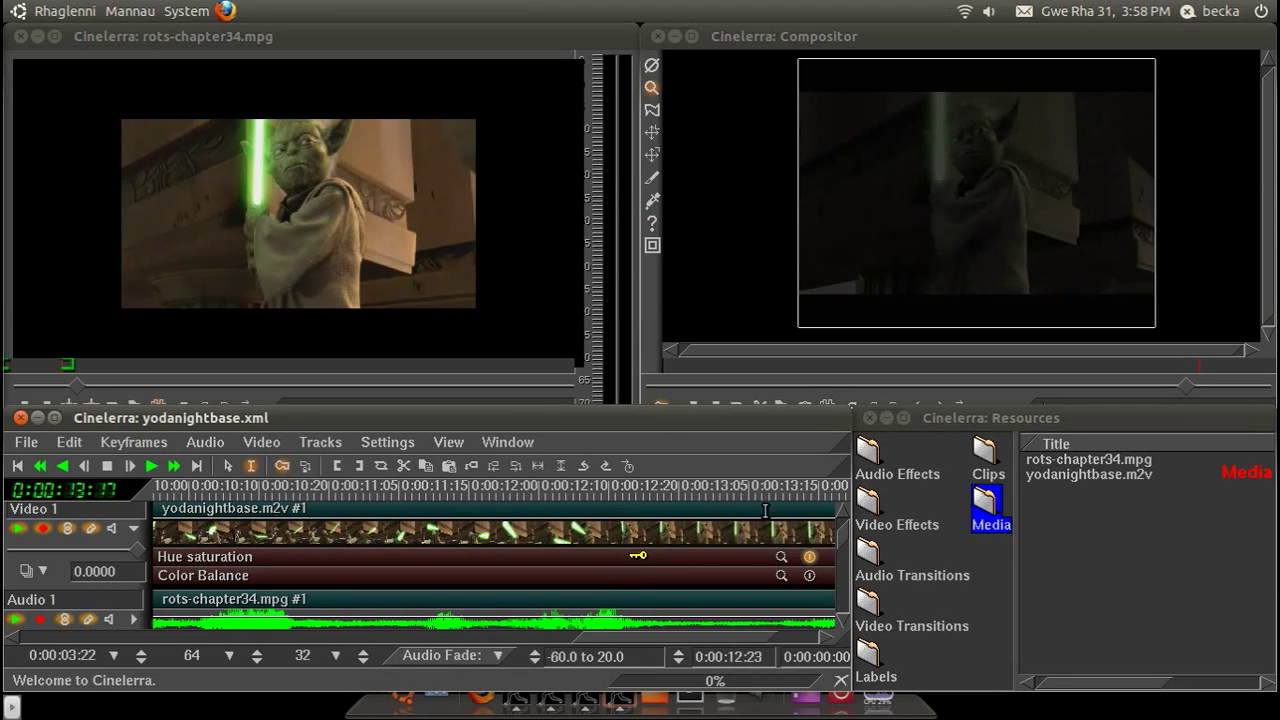
Enable Color Balance shifted toward cyan and blue with Preserve luminosity ticked.
click(809, 578)
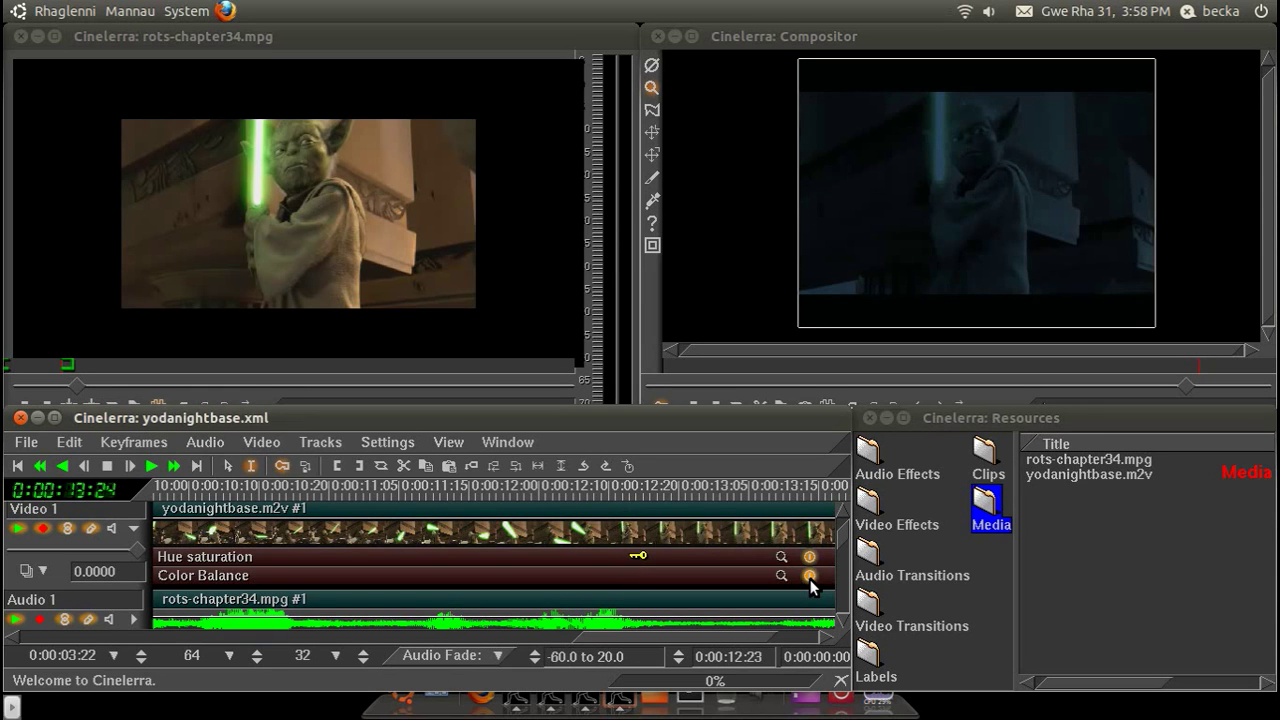
click(781, 575)
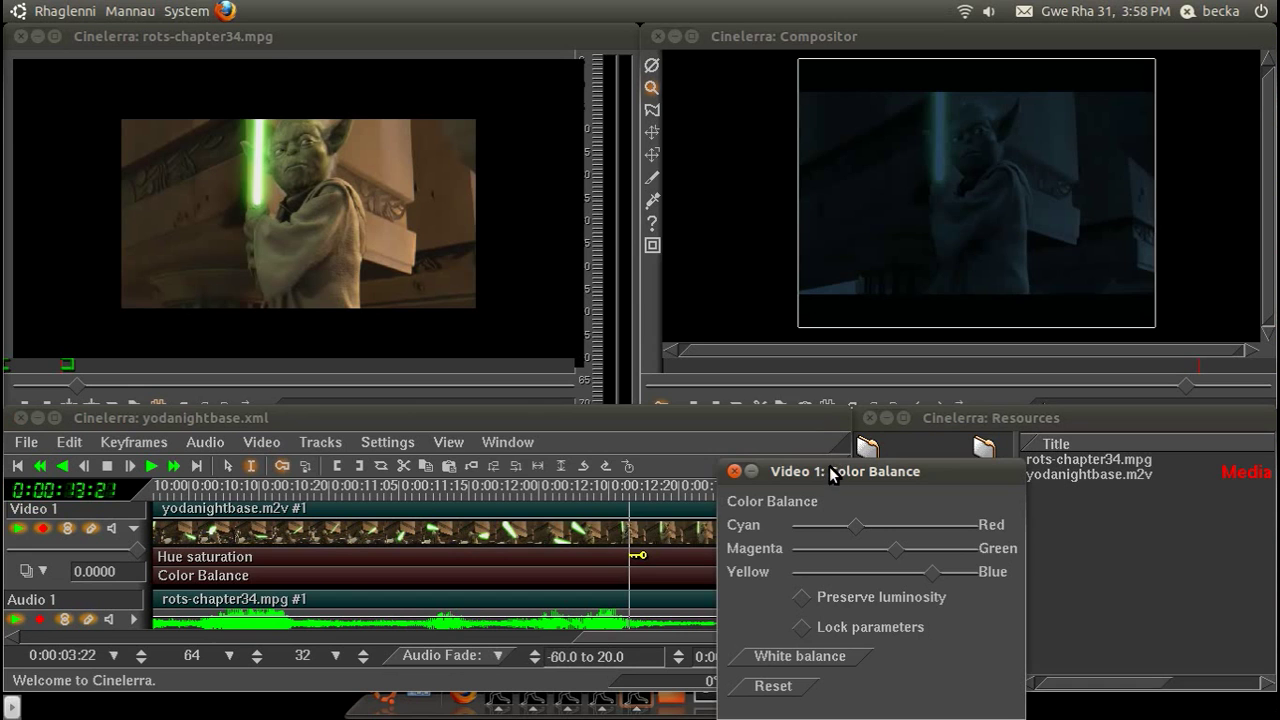
drag(830, 470, 515, 168)
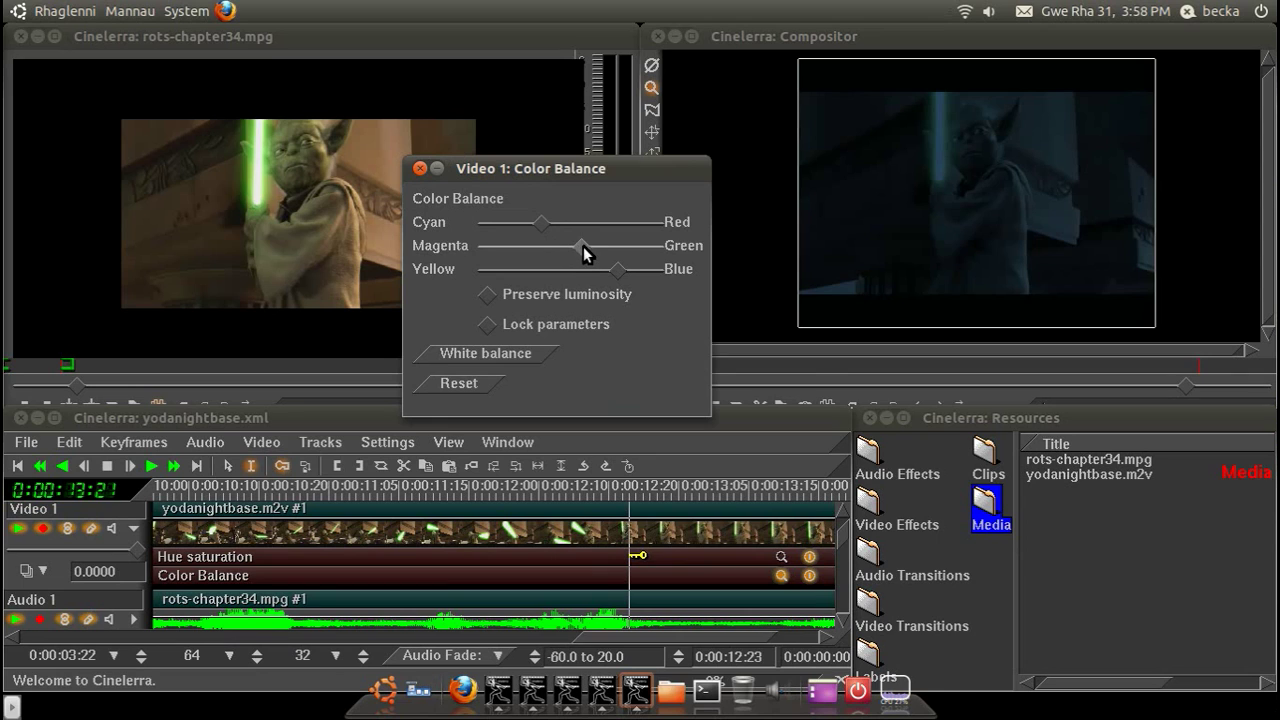
click(510, 292)
click(420, 168)
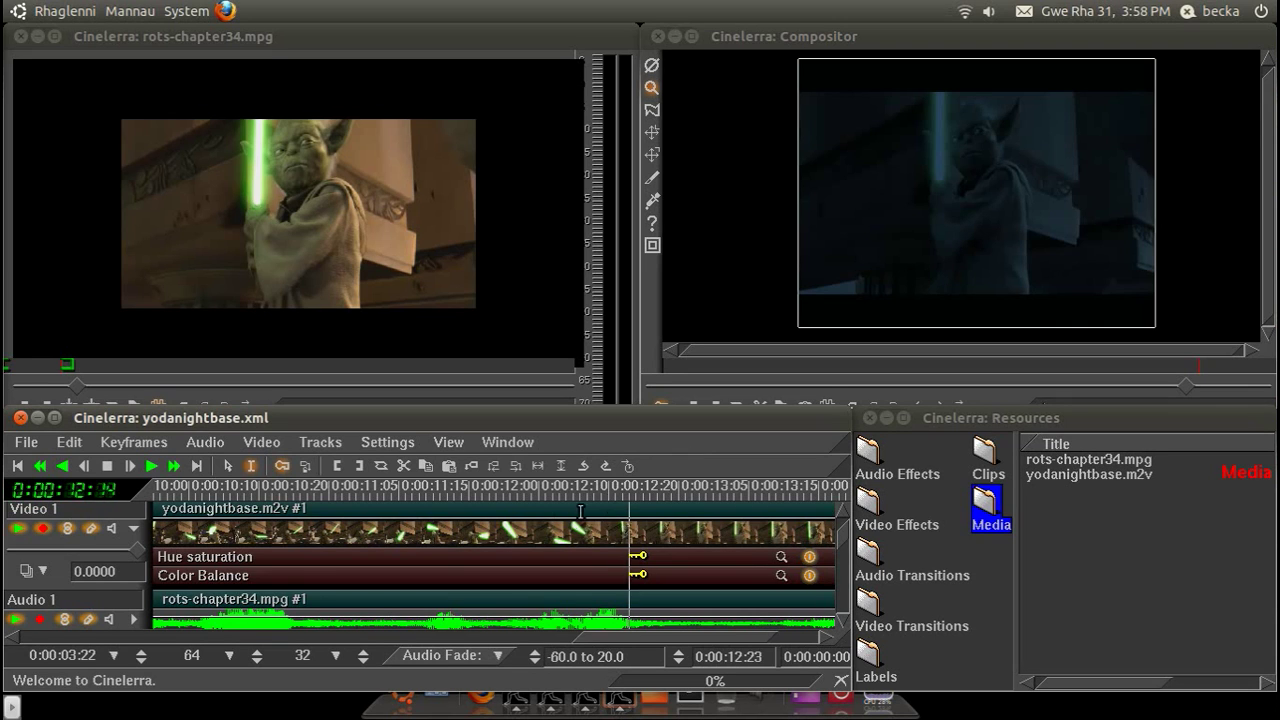
click(310, 491)
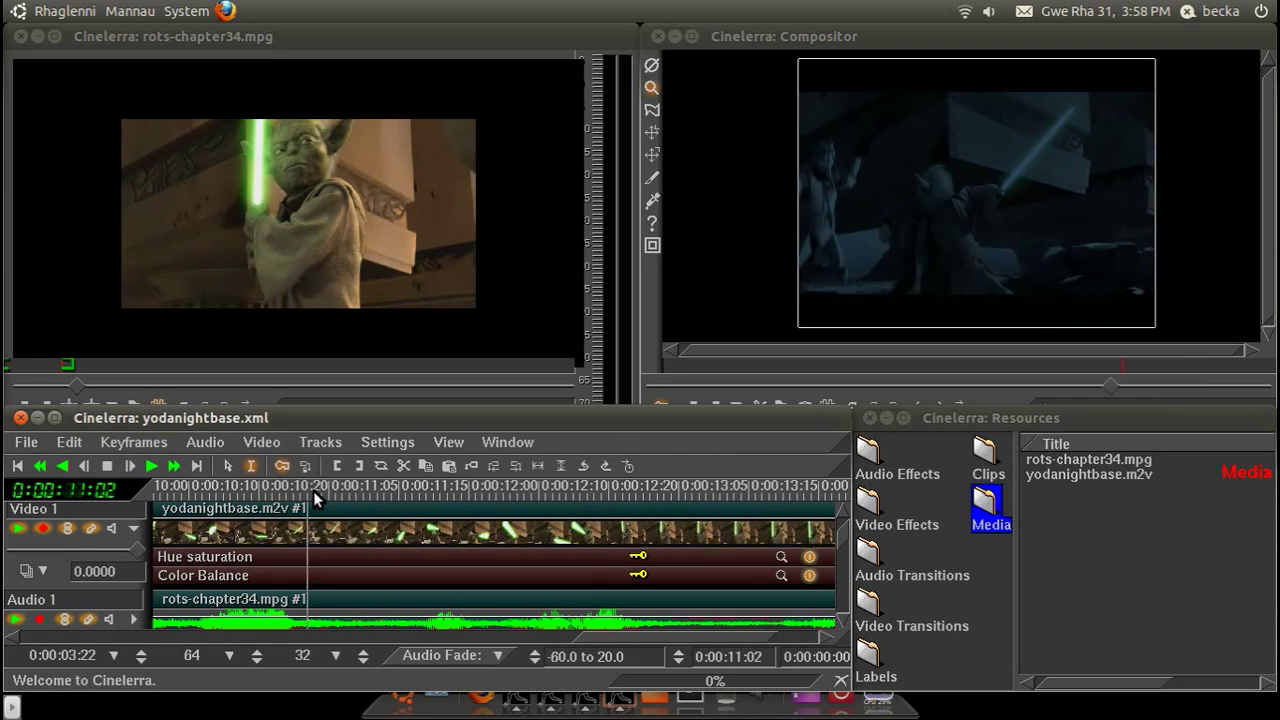
click(285, 492)
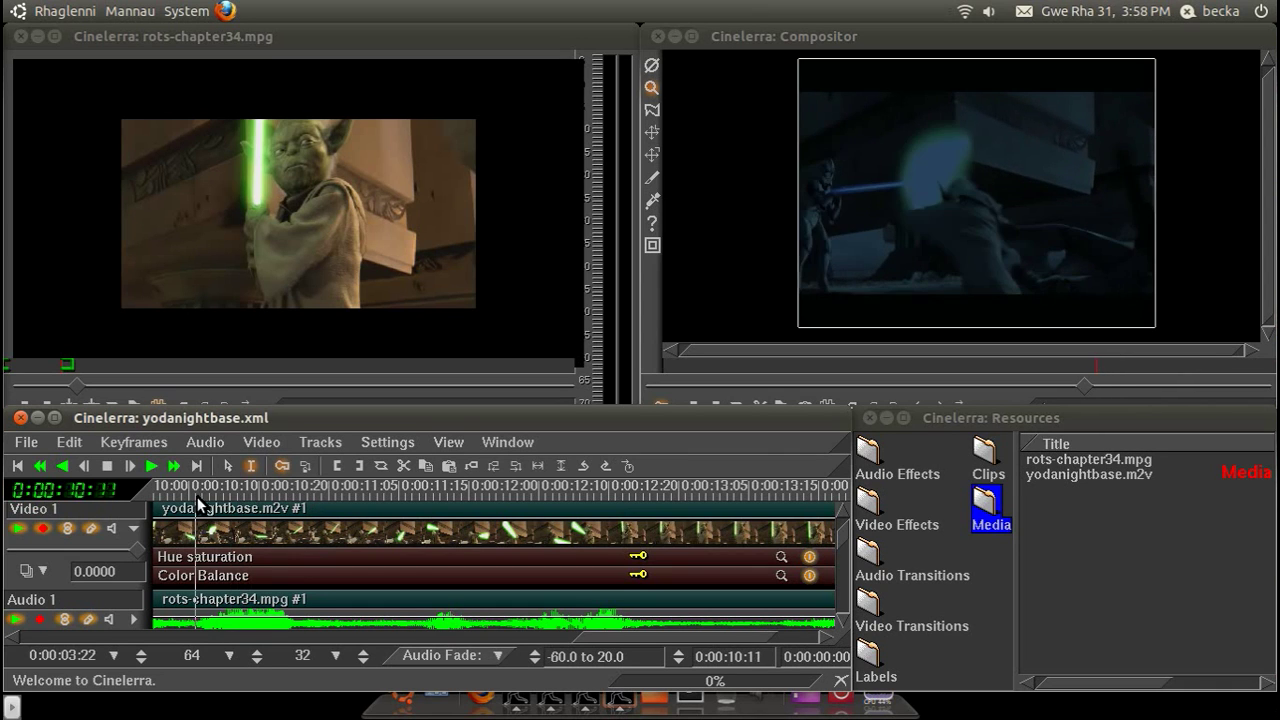
click(212, 506)
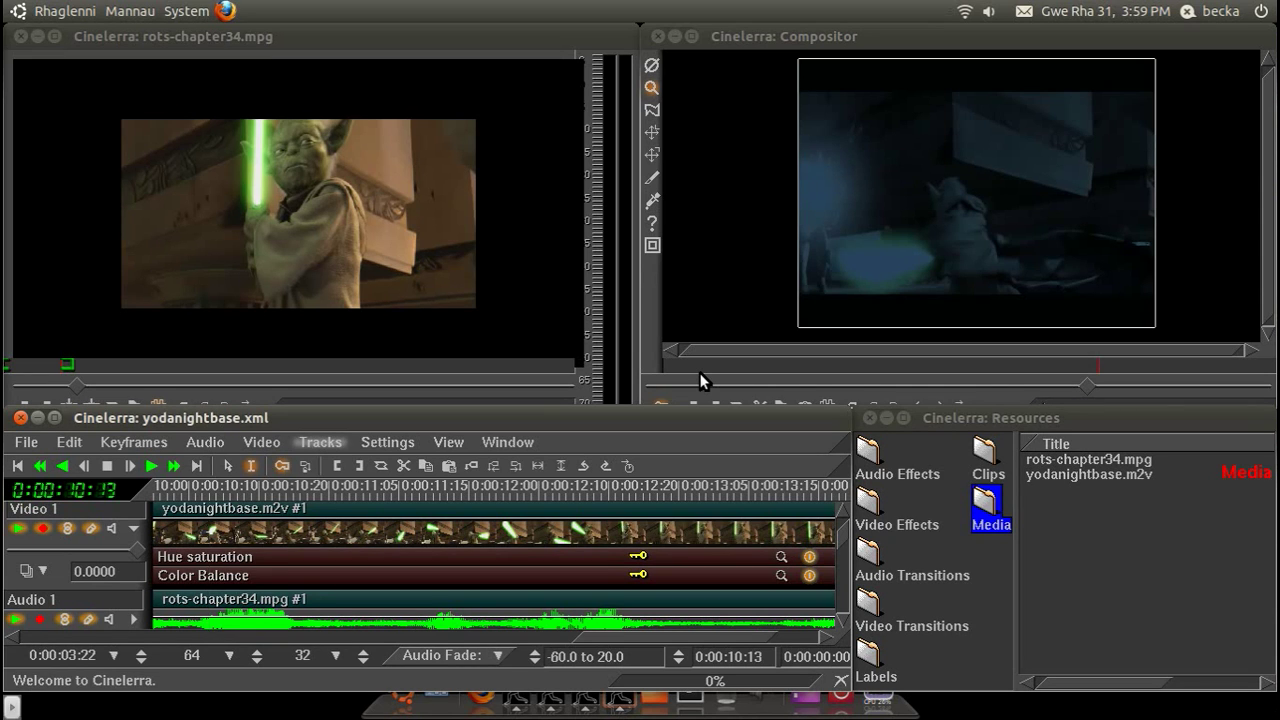
click(223, 496)
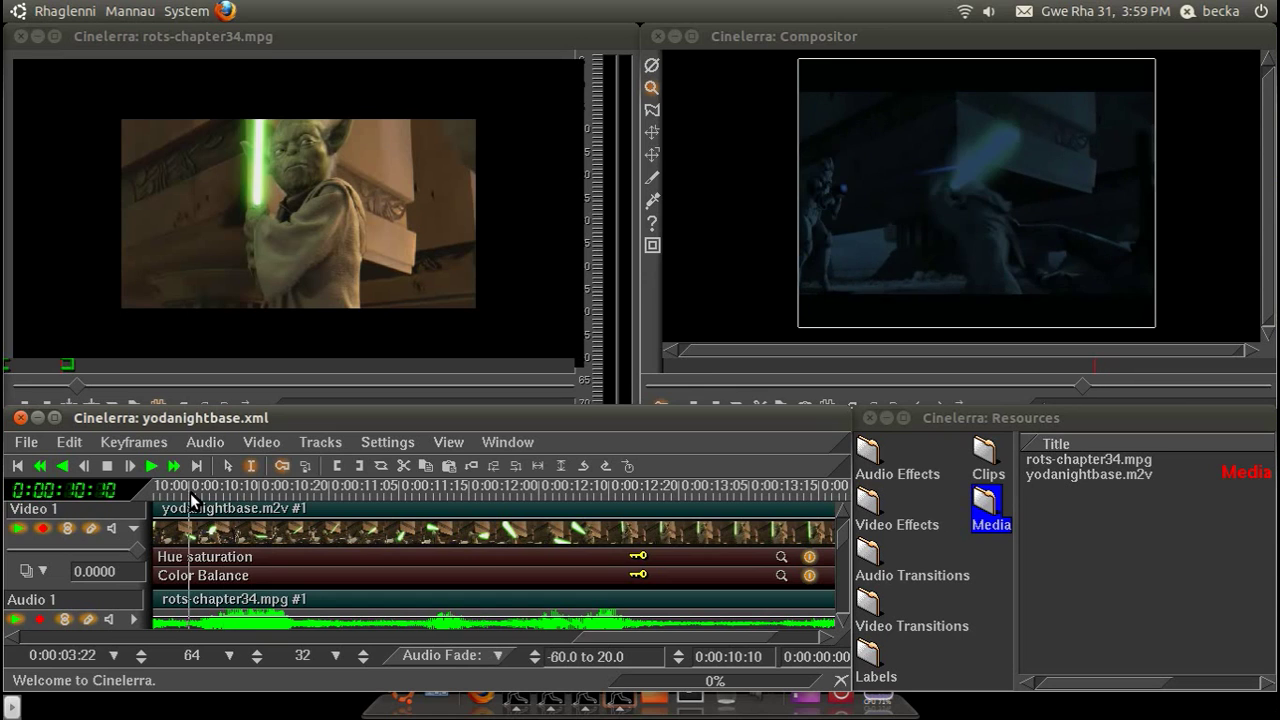
click(190, 494)
Load the recent project yodanight.xml and scrub back to 0:00:11:16 to view the lightsaber.
click(38, 445)
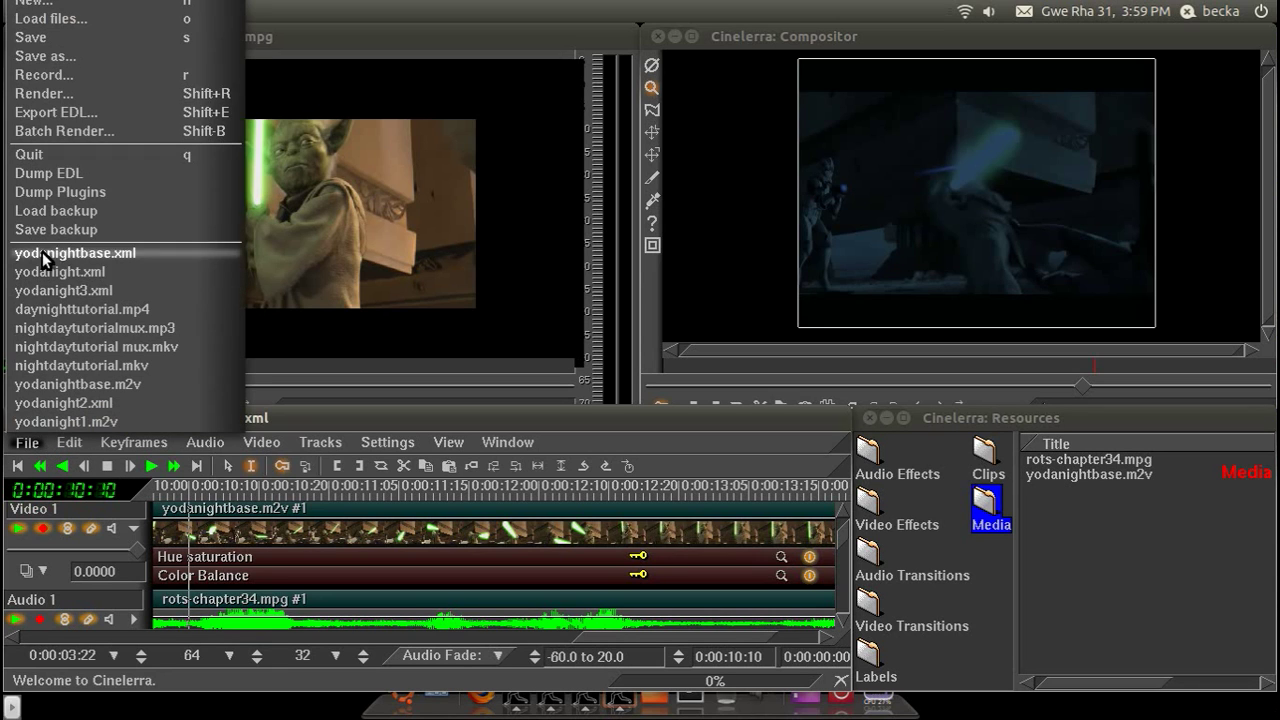
click(47, 268)
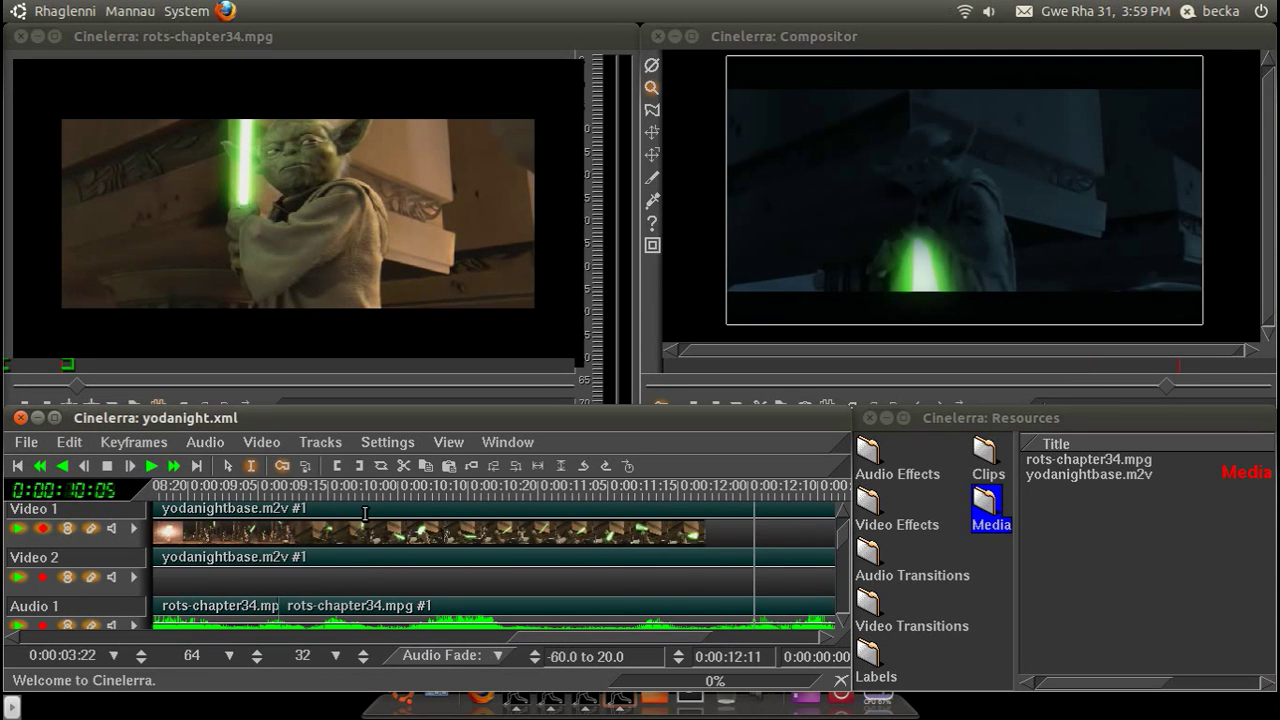
mouse_move(720, 482)
mouse_down()
mouse_move(607, 487)
mouse_move(728, 486)
mouse_move(681, 485)
mouse_move(703, 481)
mouse_up()
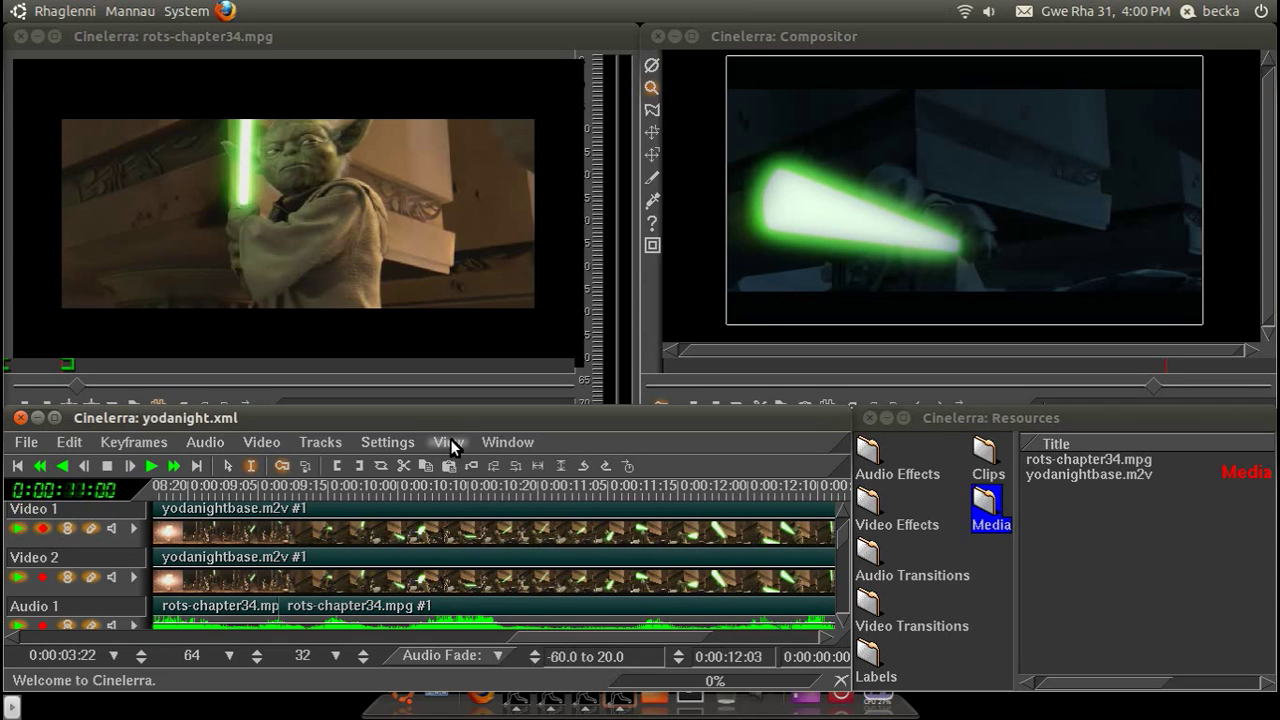
click(450, 442)
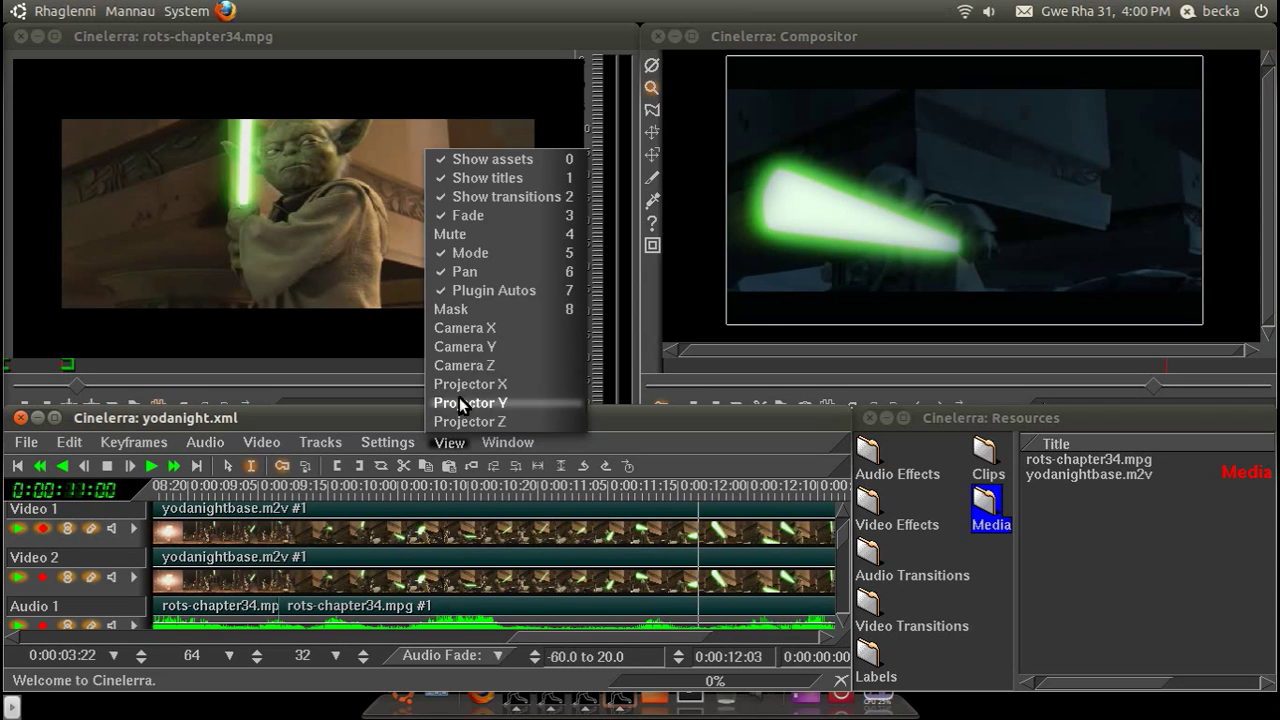
click(495, 311)
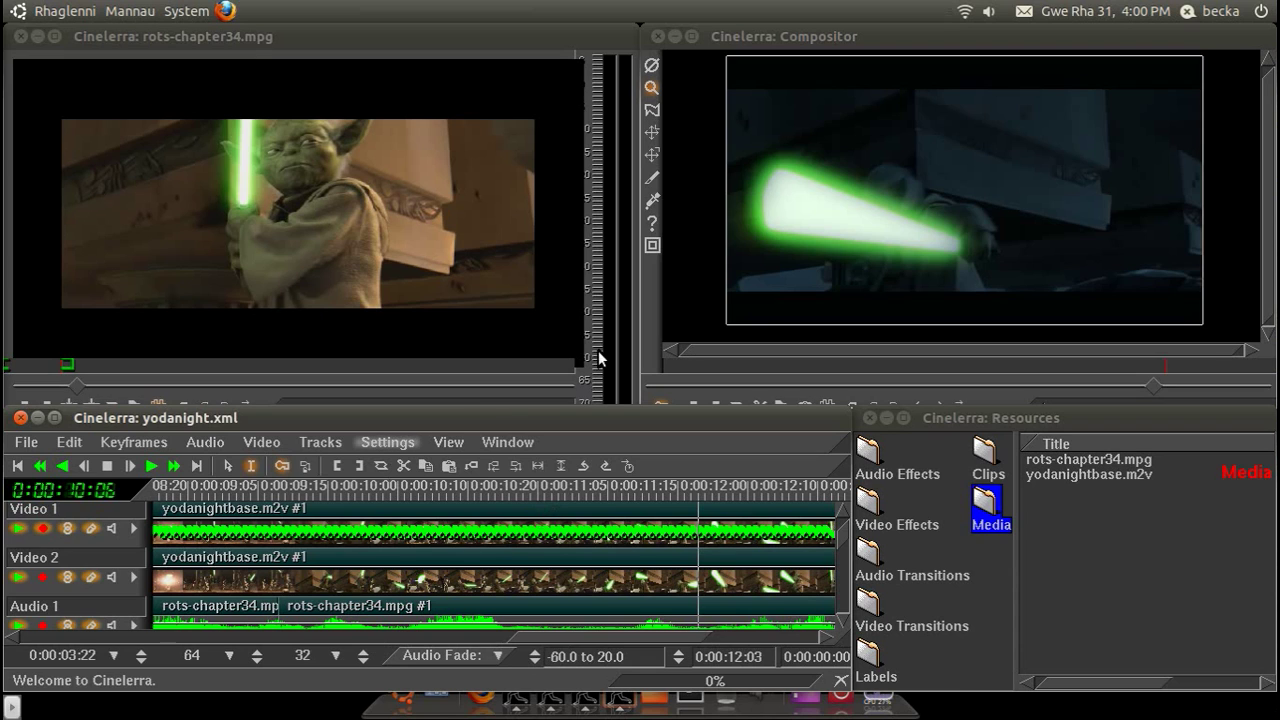
click(650, 112)
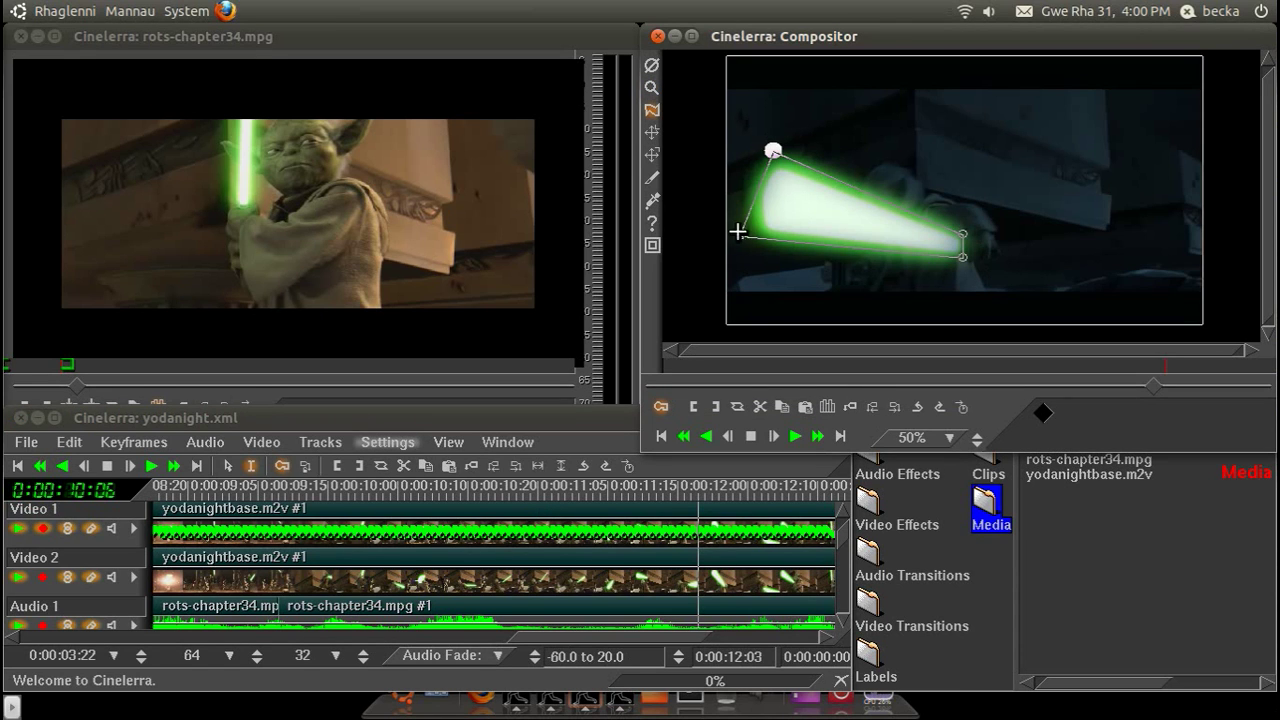
click(767, 491)
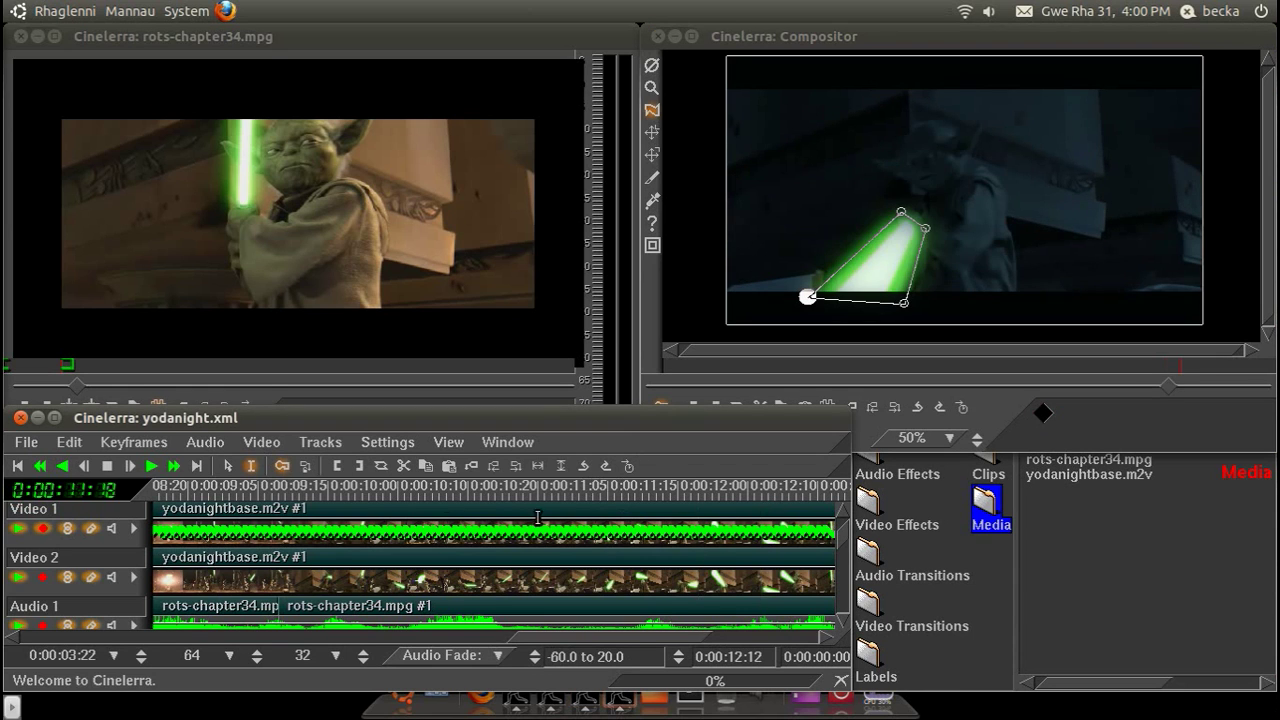
click(439, 491)
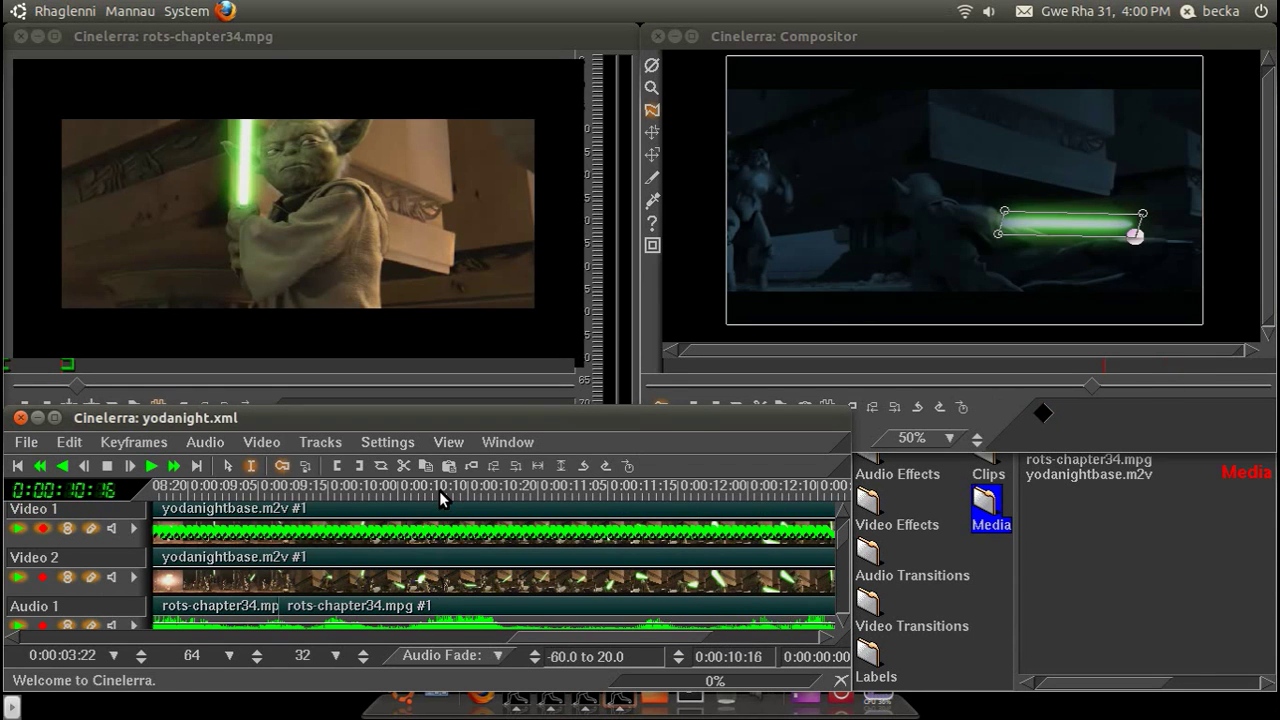
click(503, 492)
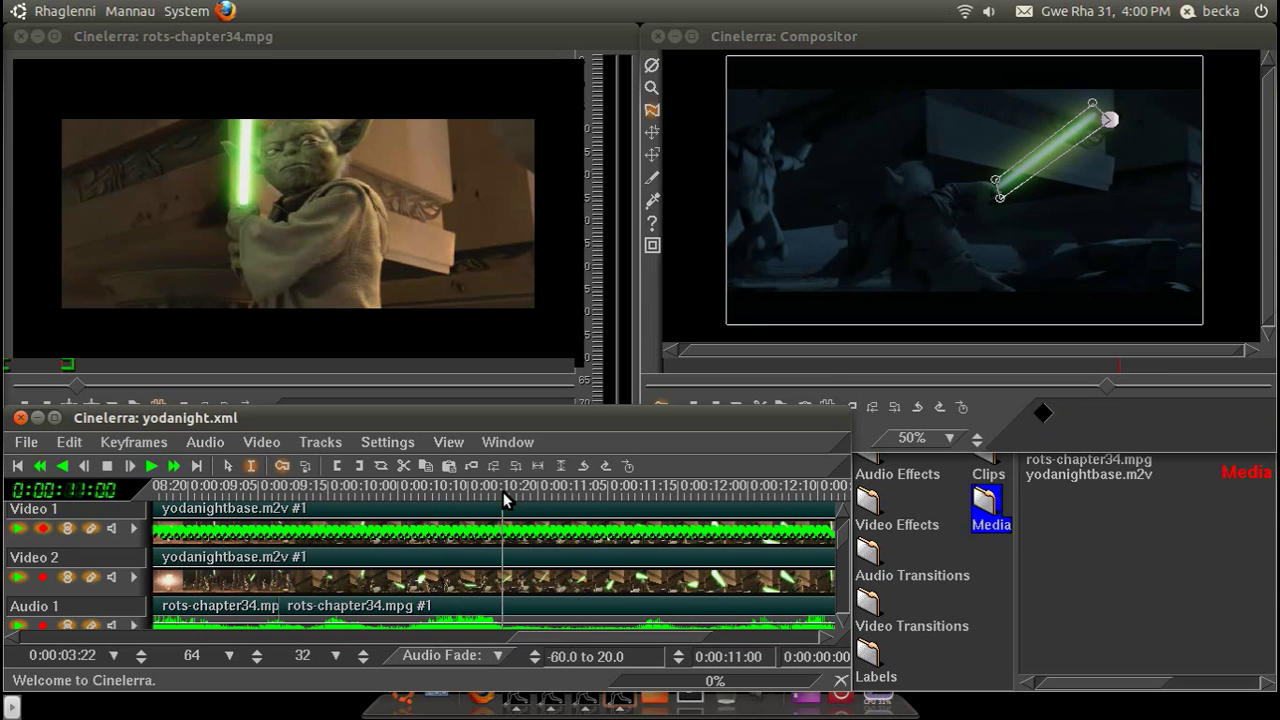
drag(503, 492, 520, 497)
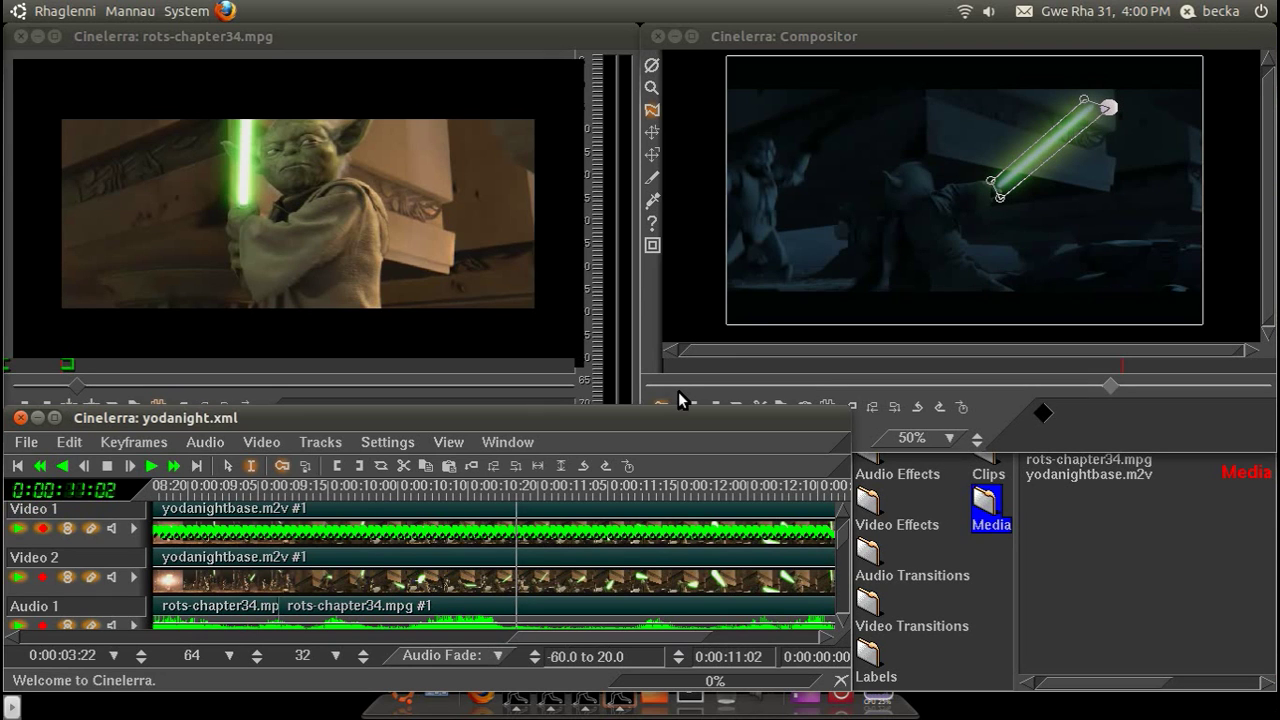
click(133, 528)
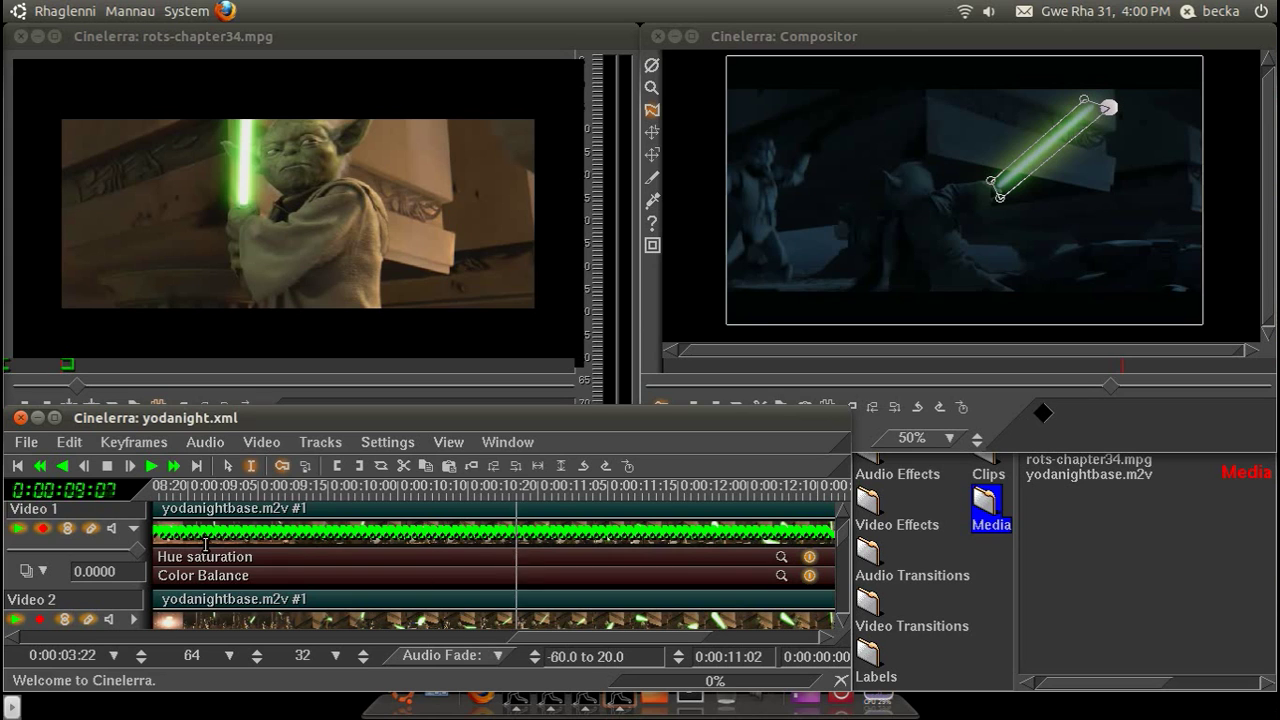
click(133, 528)
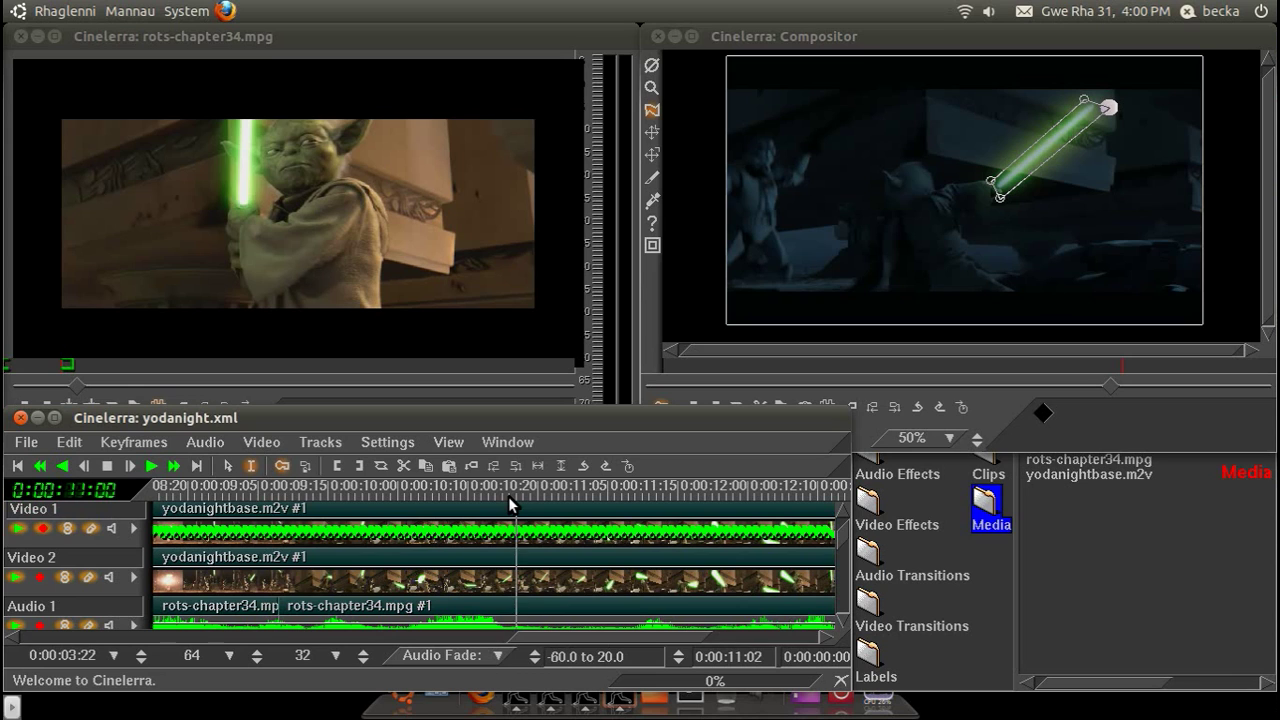
Try lightsaber mask feather values of 100 and then 10, previewing the result.
click(656, 220)
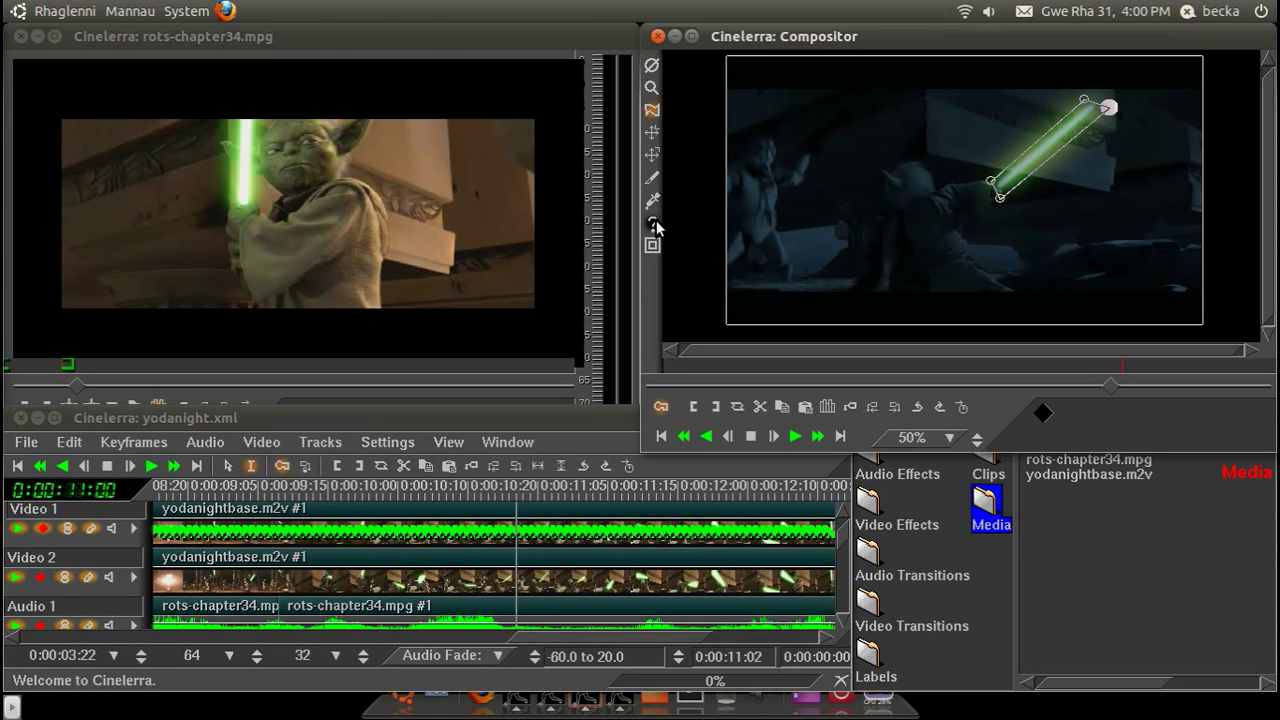
click(419, 192)
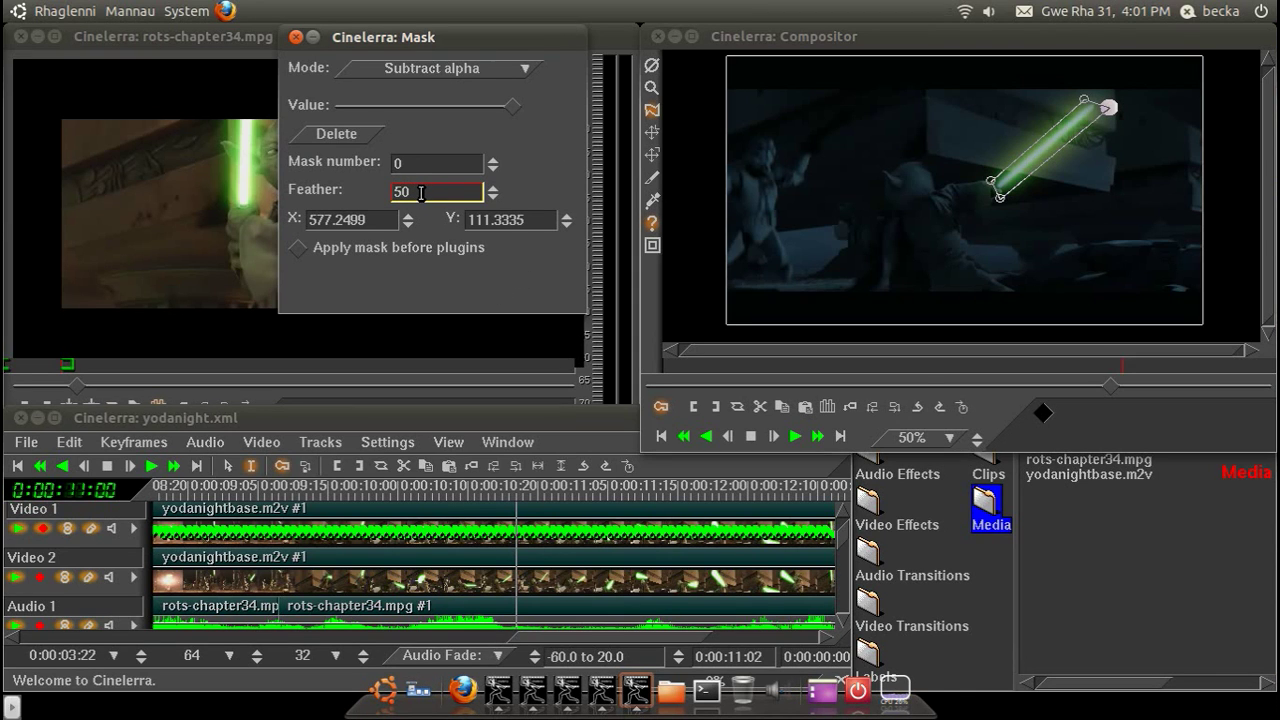
drag(419, 192, 280, 193)
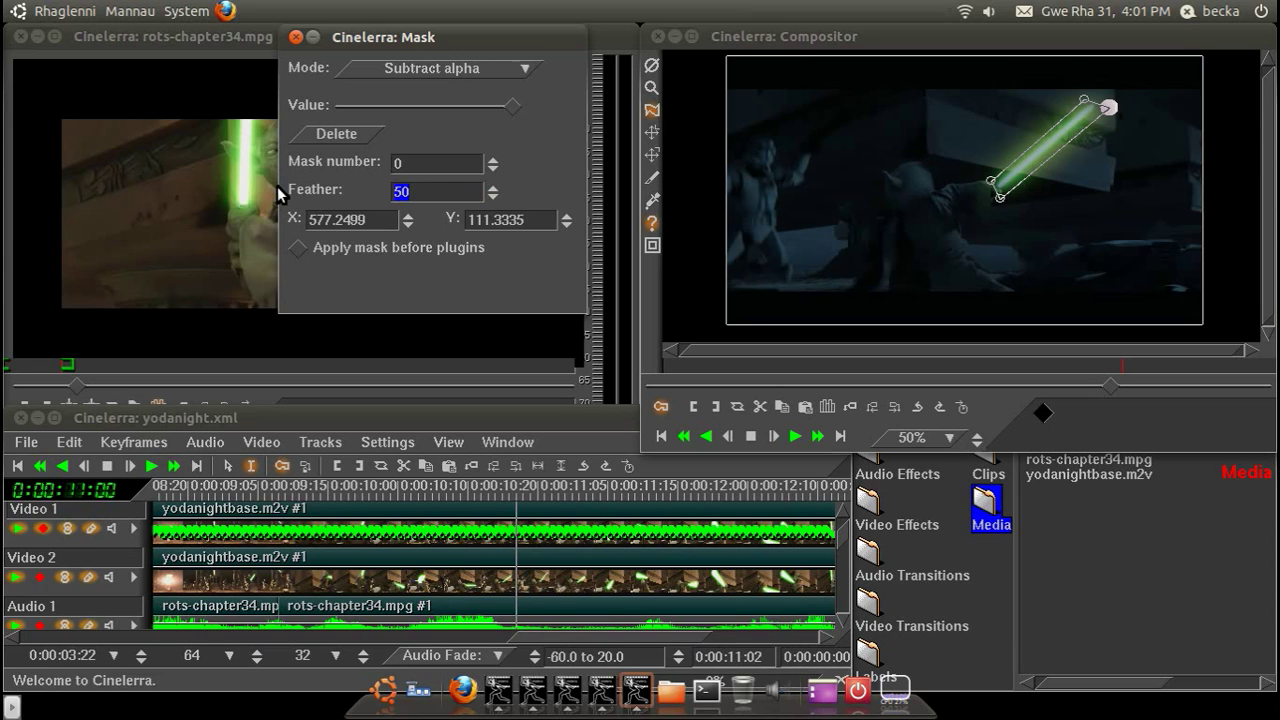
text(100)
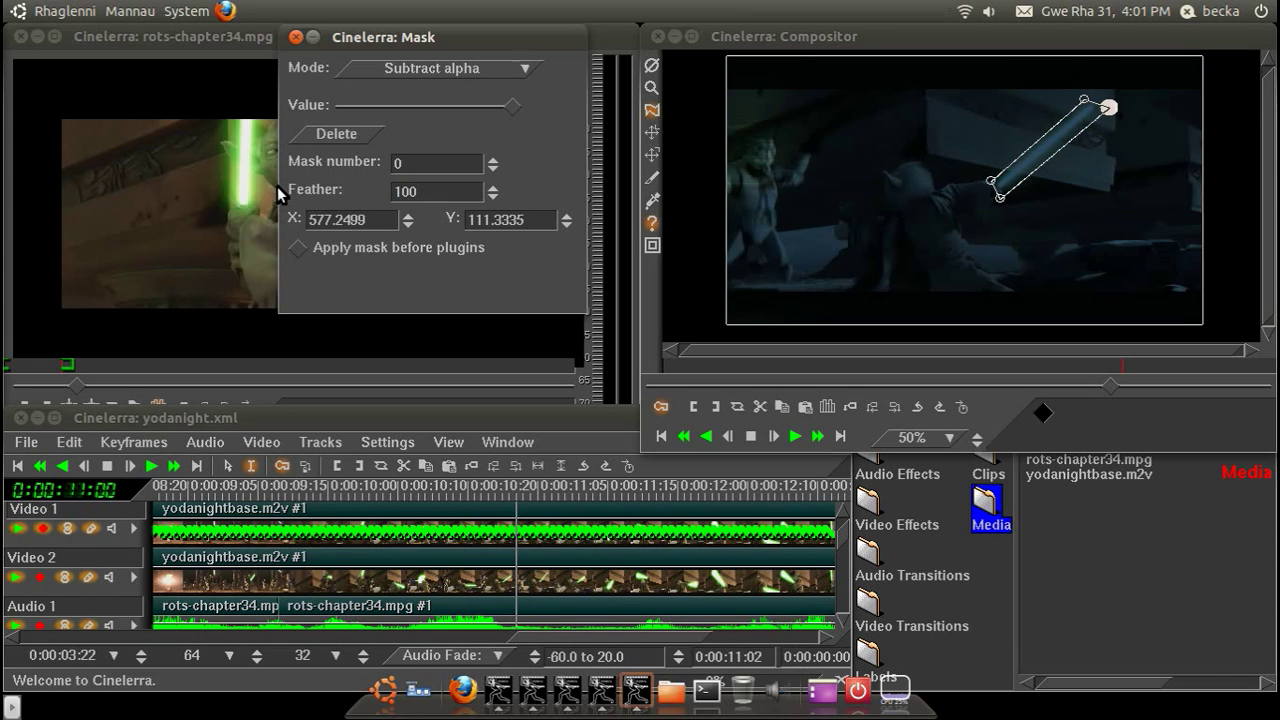
key(BackSpace)
key(BackSpace)
text(10)
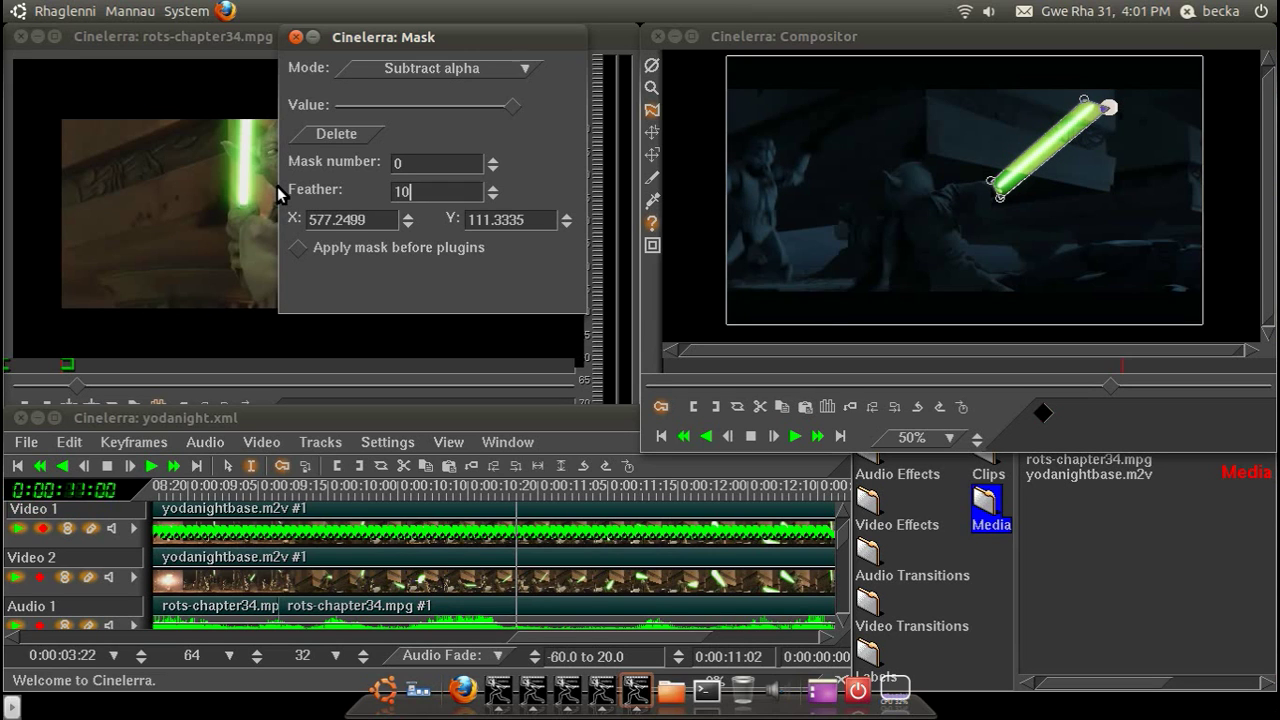
click(651, 86)
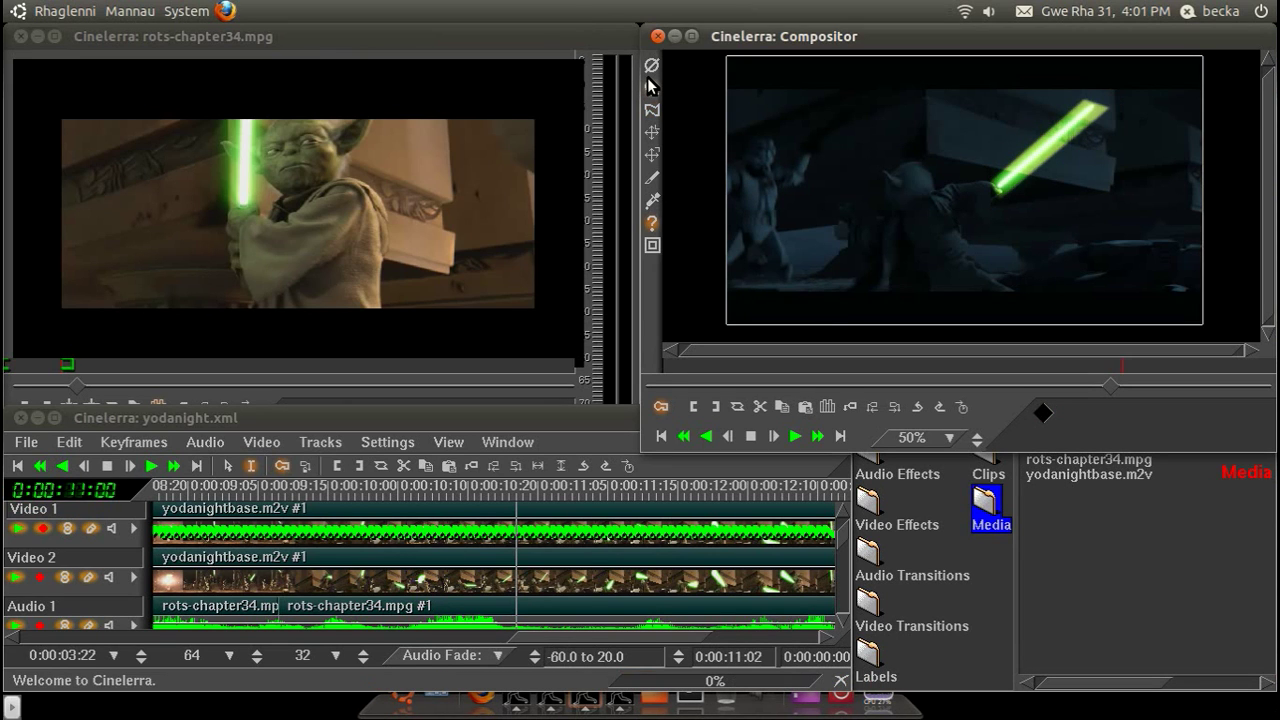
Set the lightsaber mask feather to 50 and close the Mask dialog.
click(655, 112)
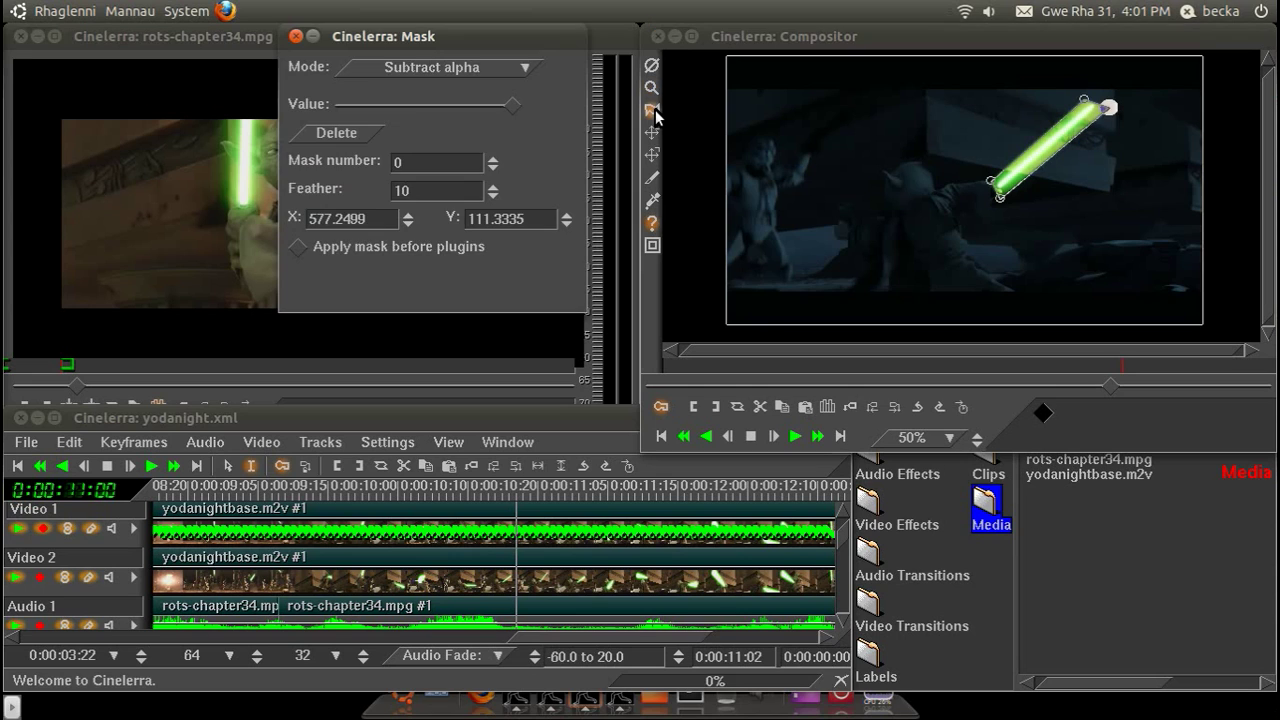
key(Tab)
text(50)
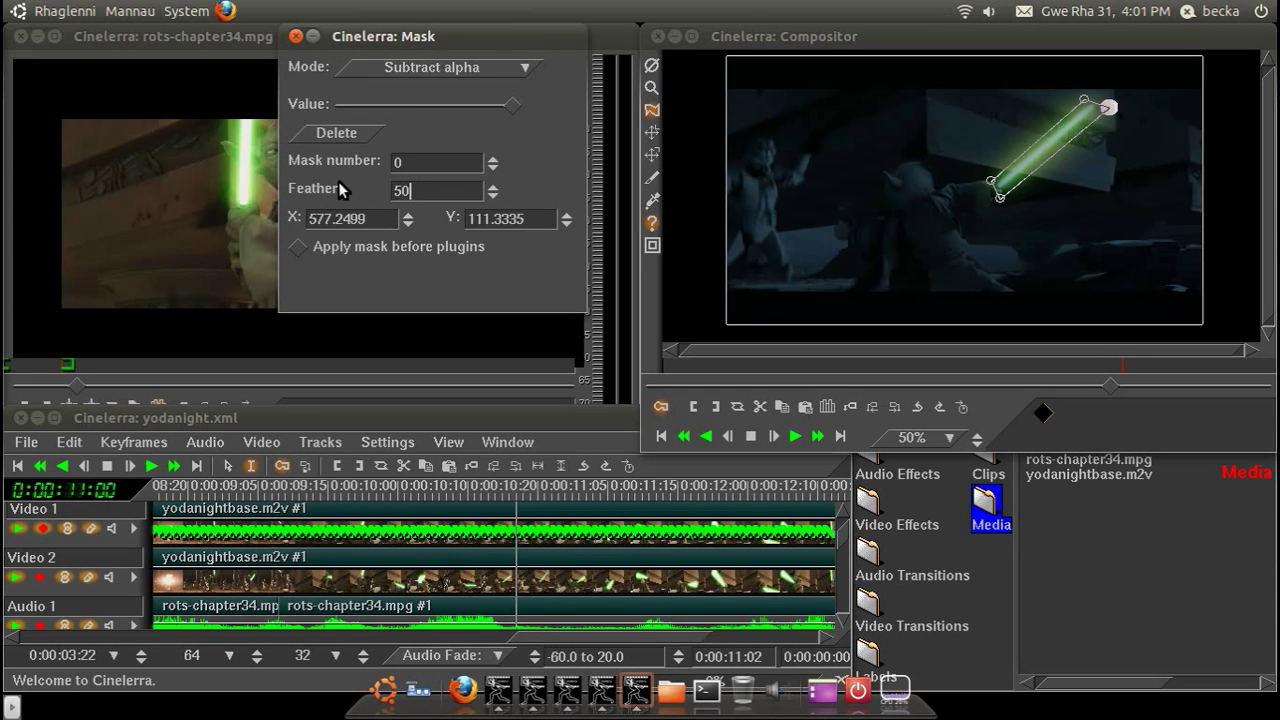
click(296, 36)
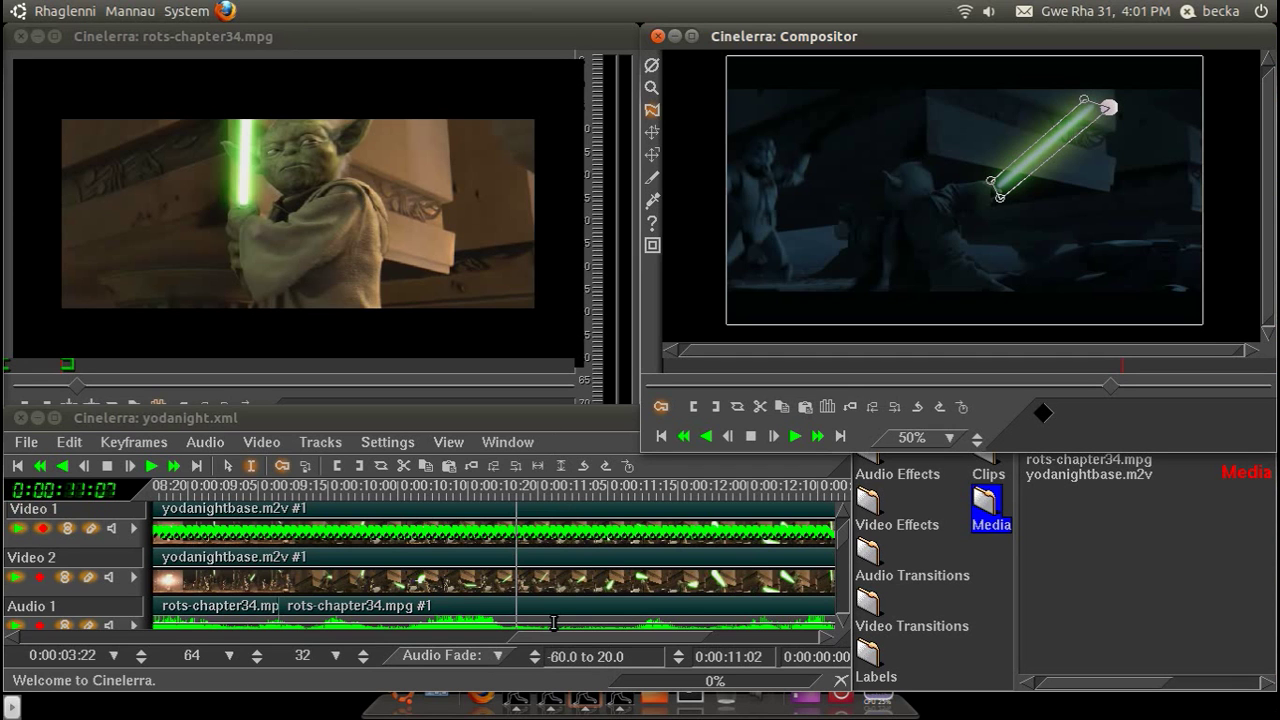
drag(553, 634, 159, 632)
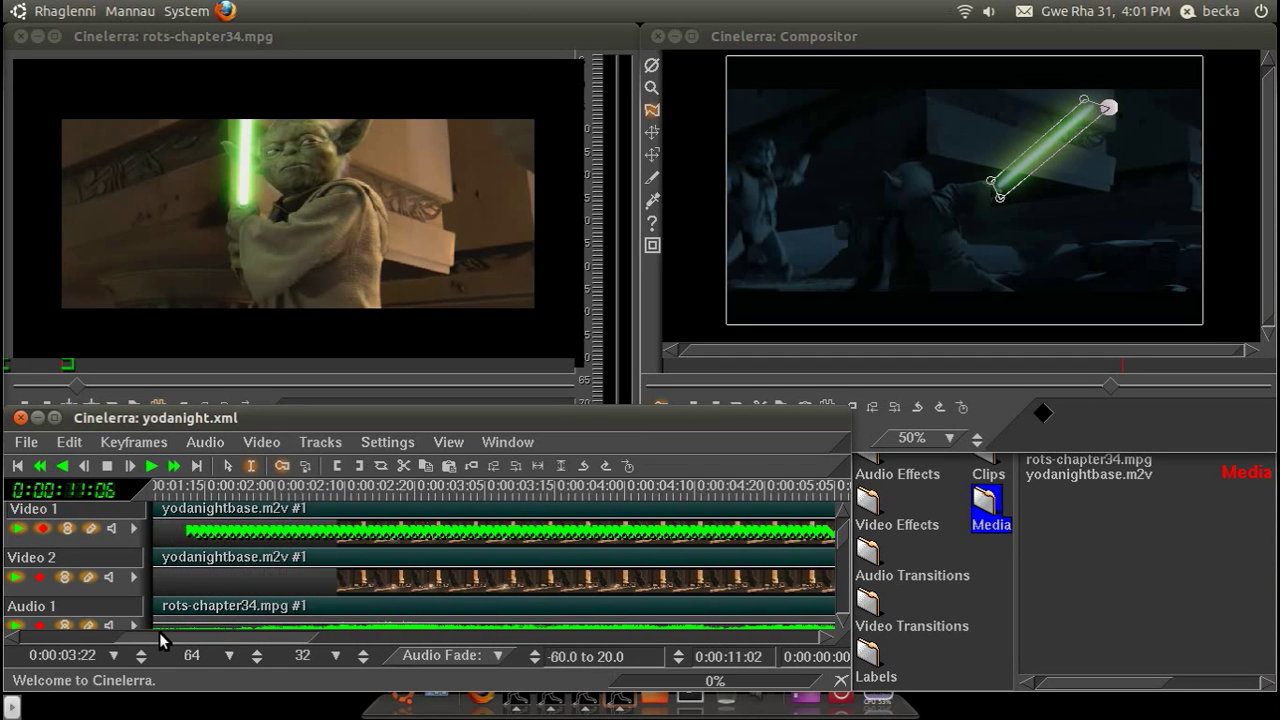
Scrub the night-graded footage from 0:00:02:23 forward to about 0:00:04:02 in the Compositor.
click(362, 528)
click(652, 88)
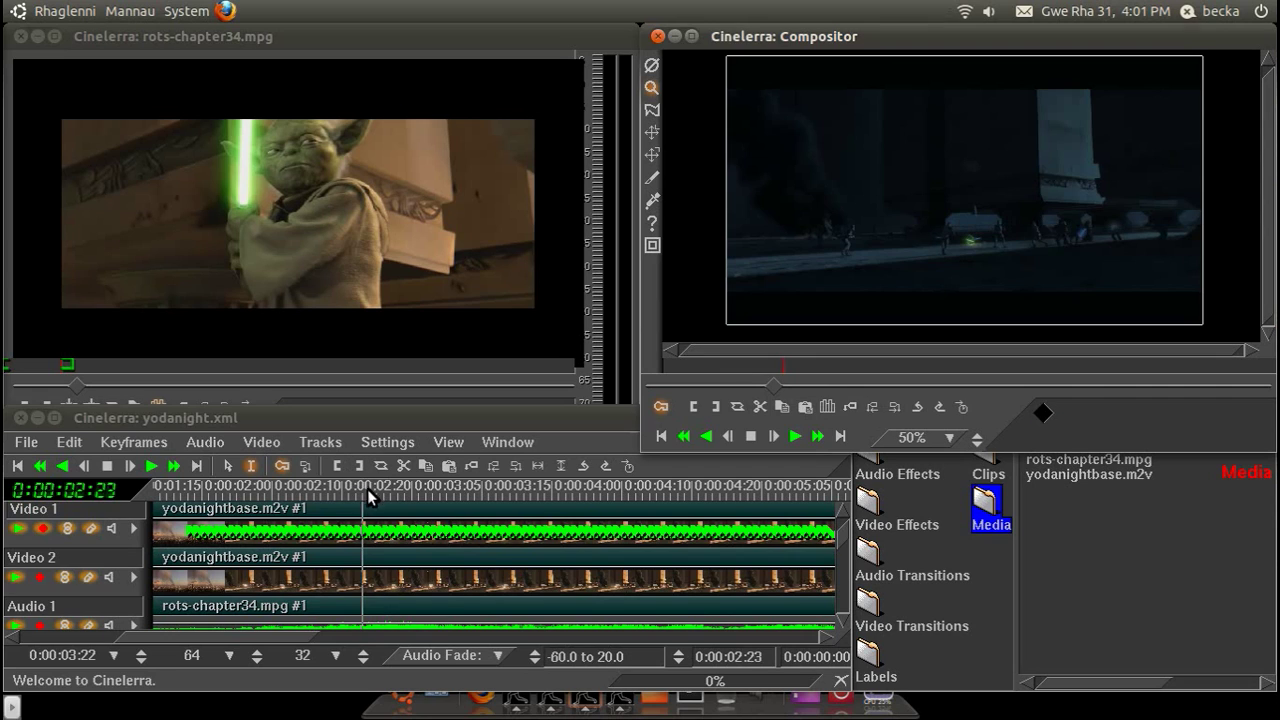
drag(367, 489, 412, 489)
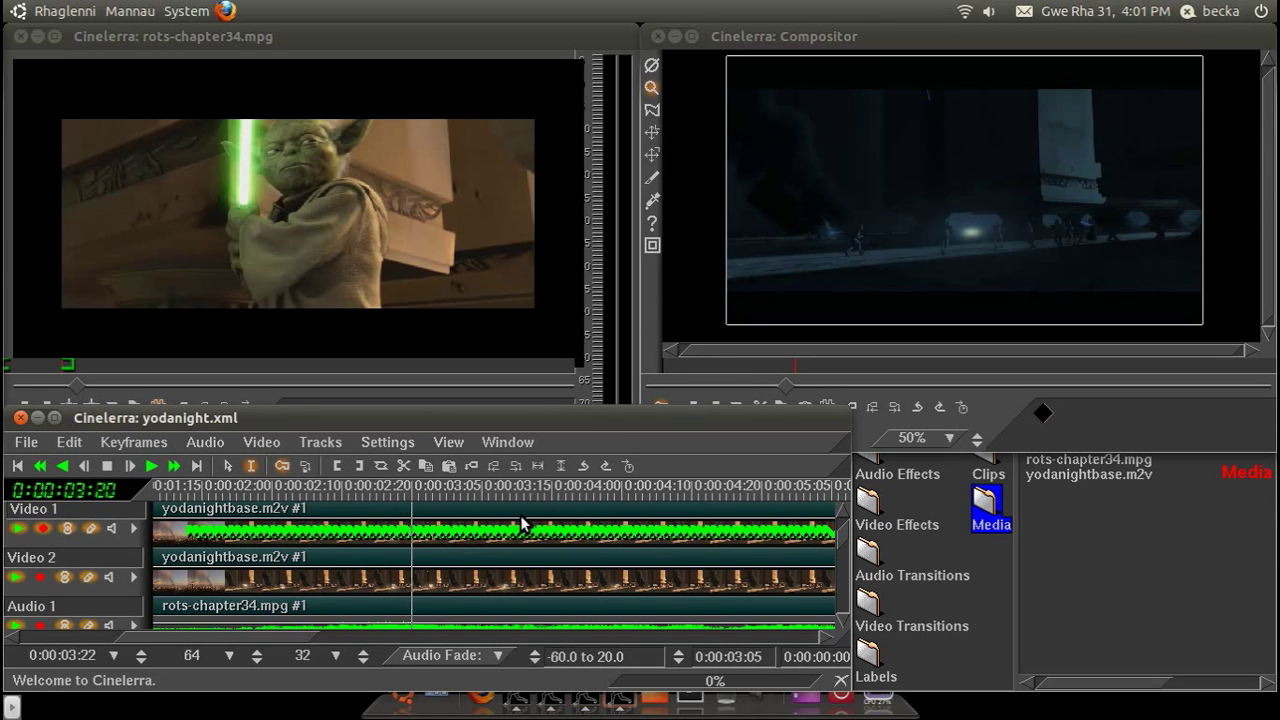
mouse_move(439, 492)
mouse_down()
mouse_move(464, 493)
mouse_move(453, 500)
mouse_up()
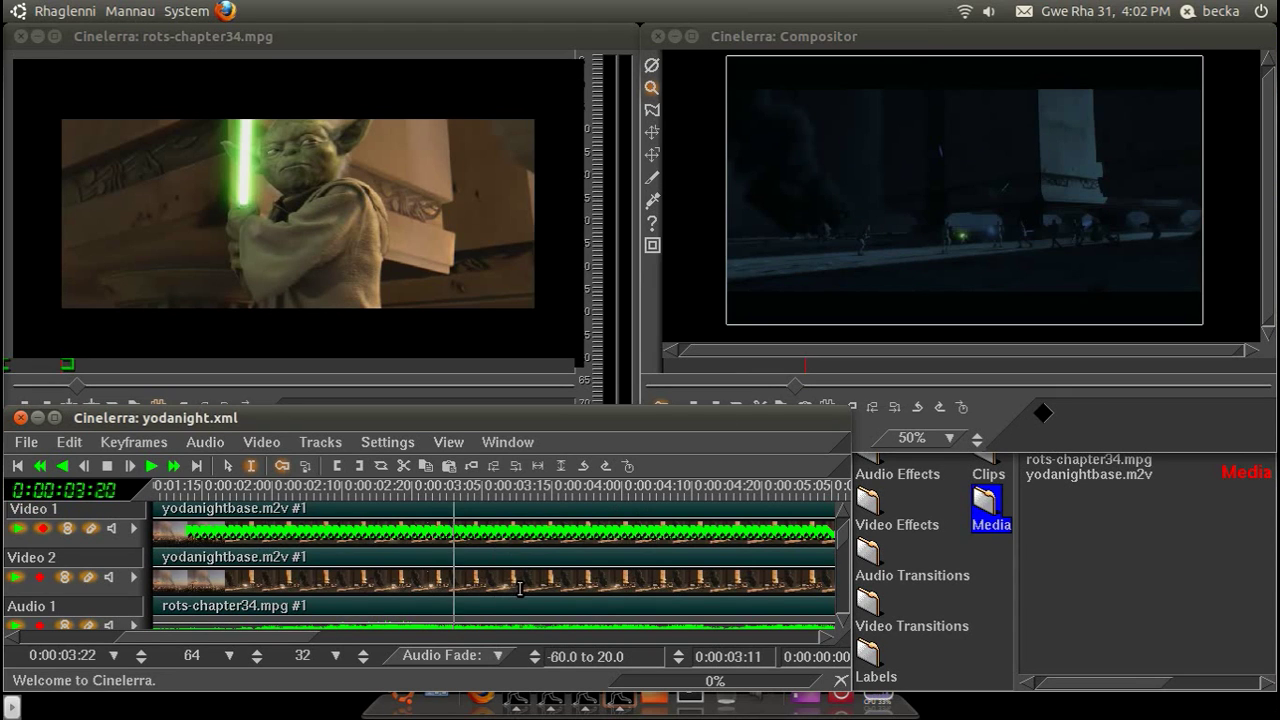
drag(472, 491, 591, 489)
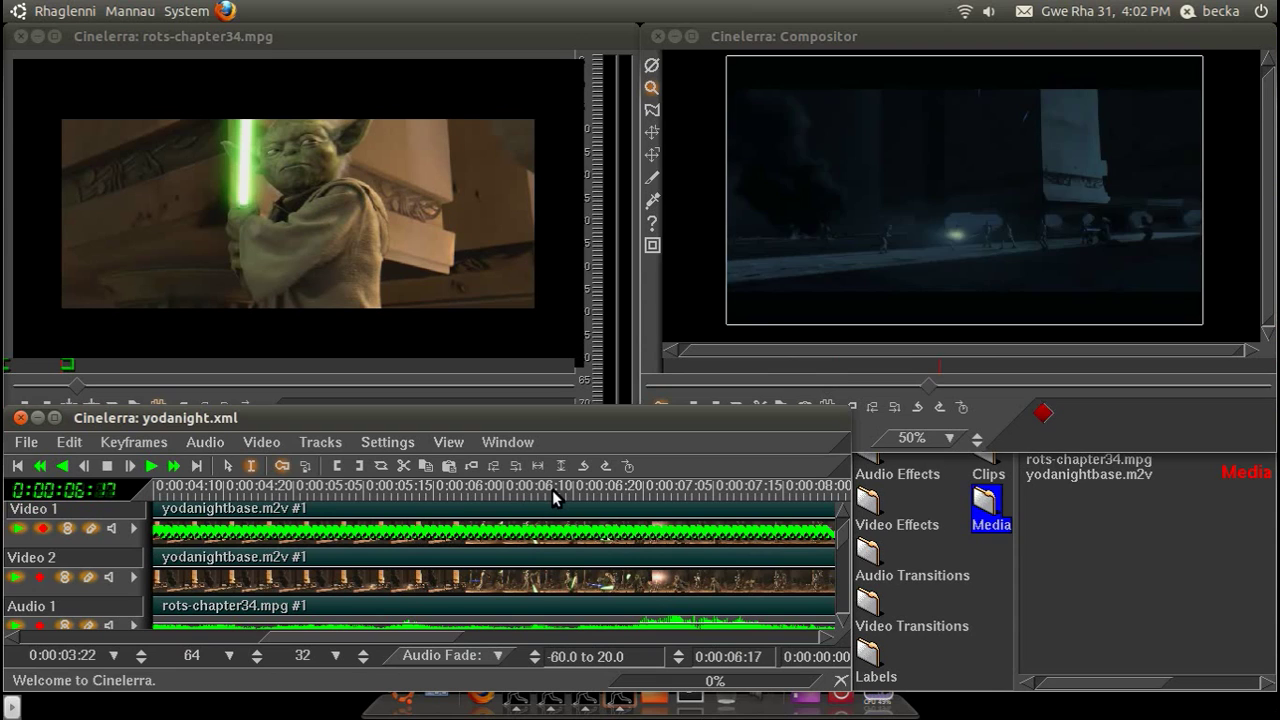
click(552, 490)
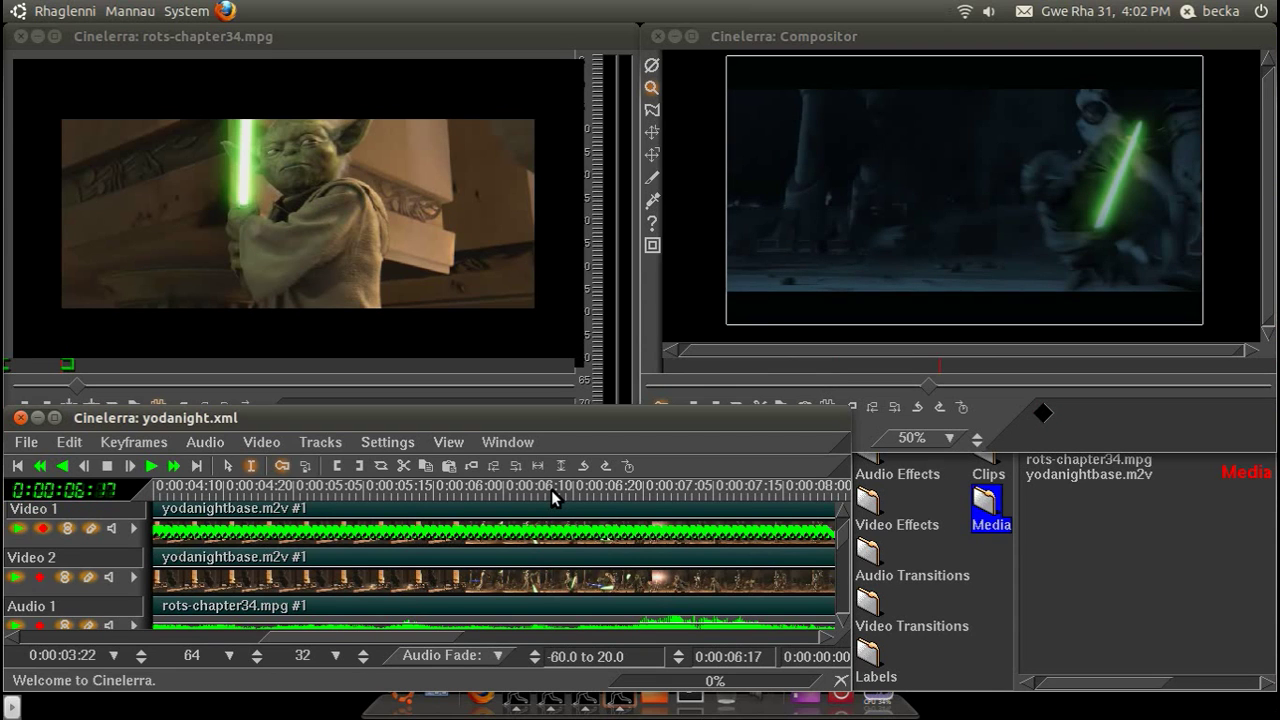
click(156, 490)
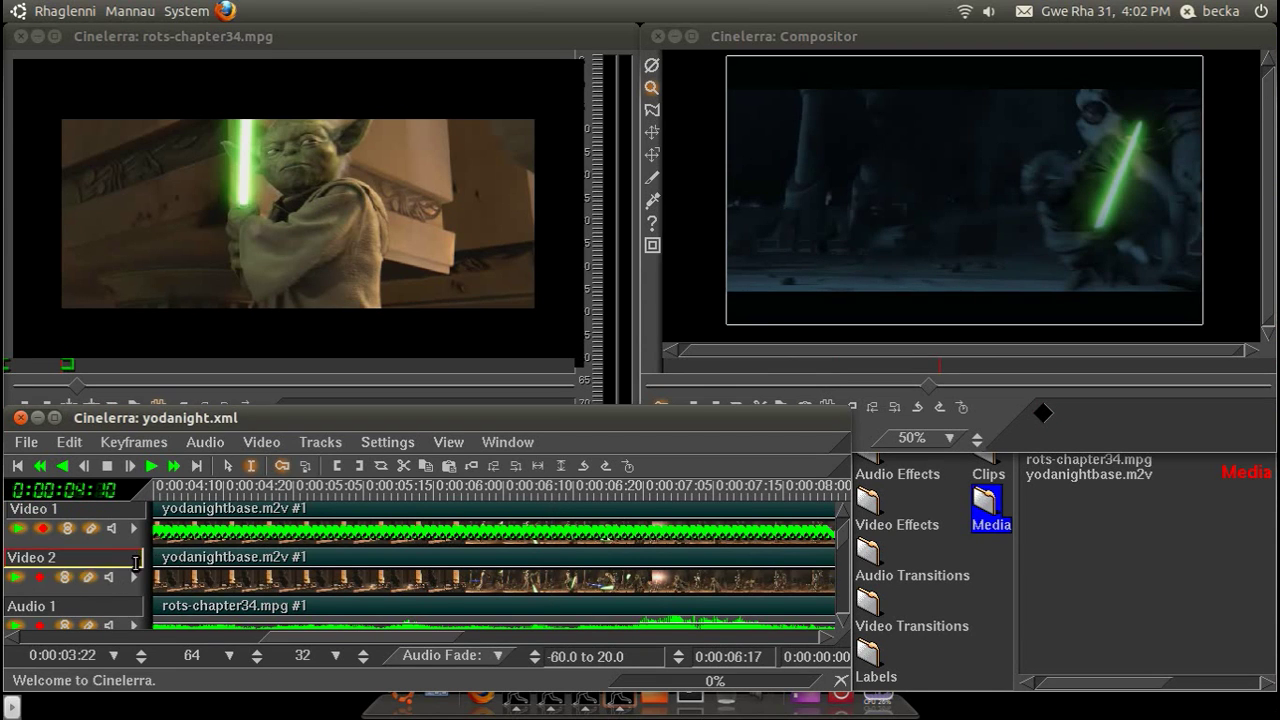
click(135, 578)
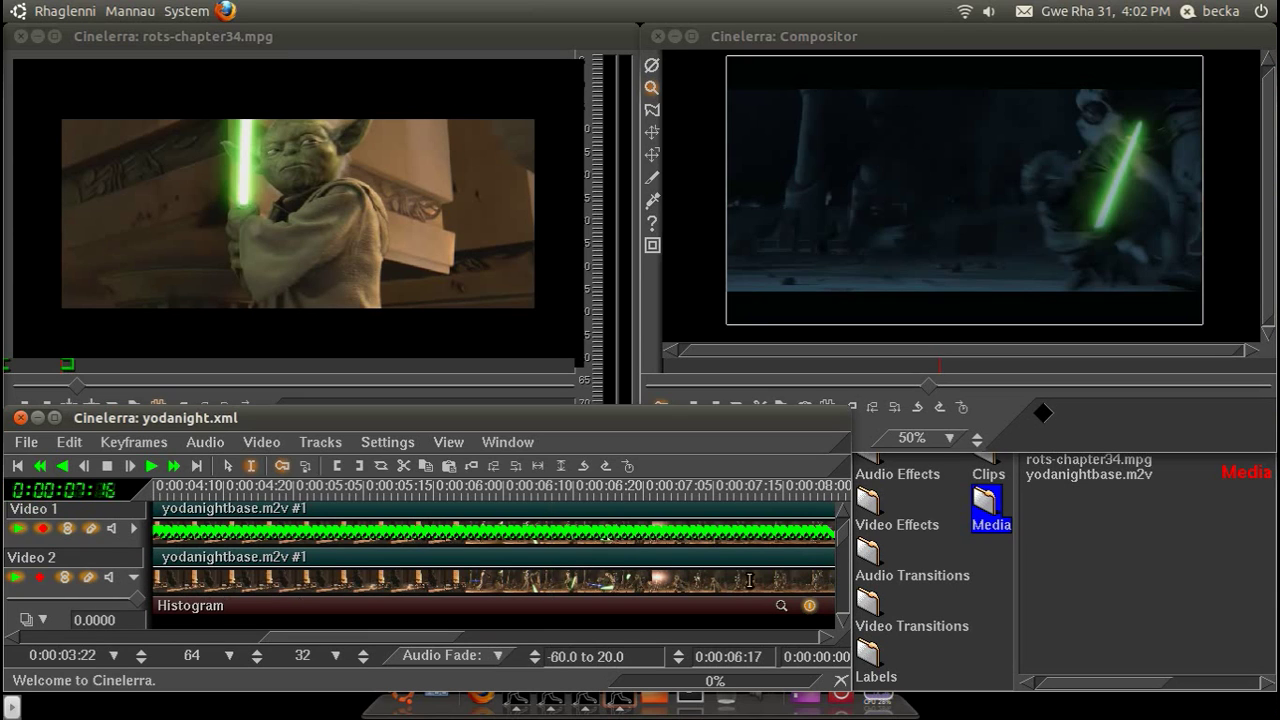
click(810, 605)
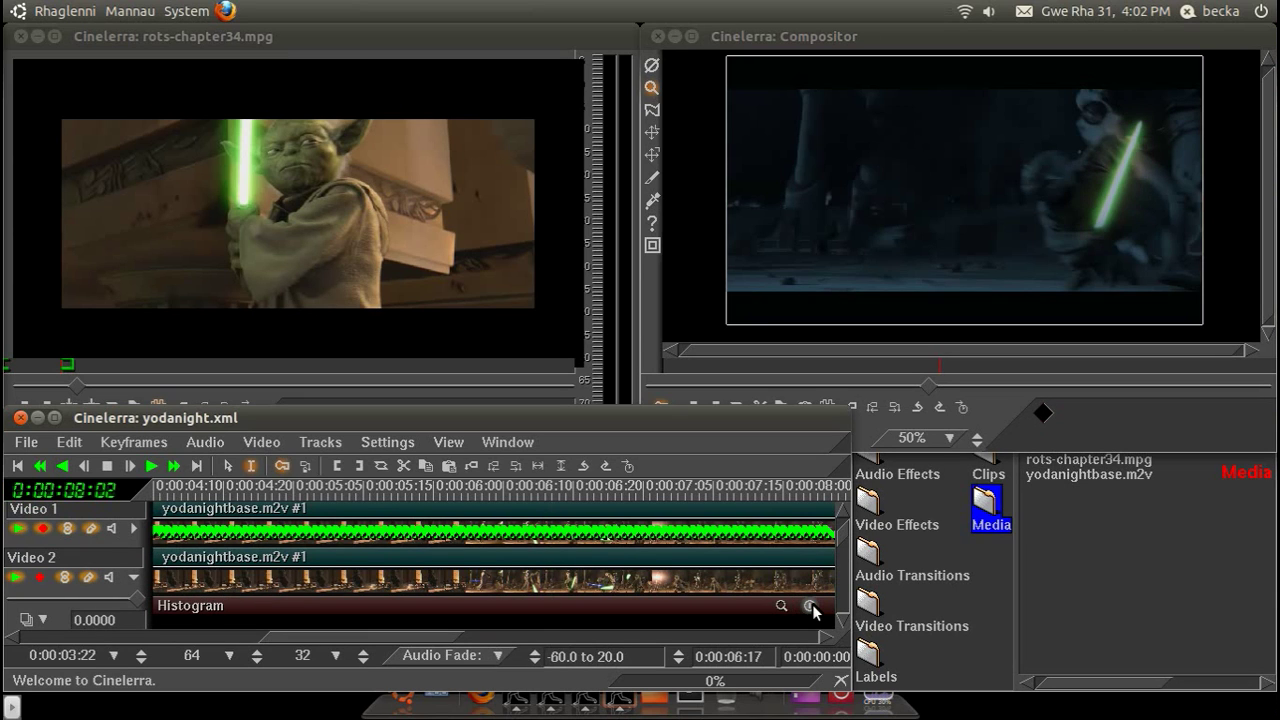
click(810, 605)
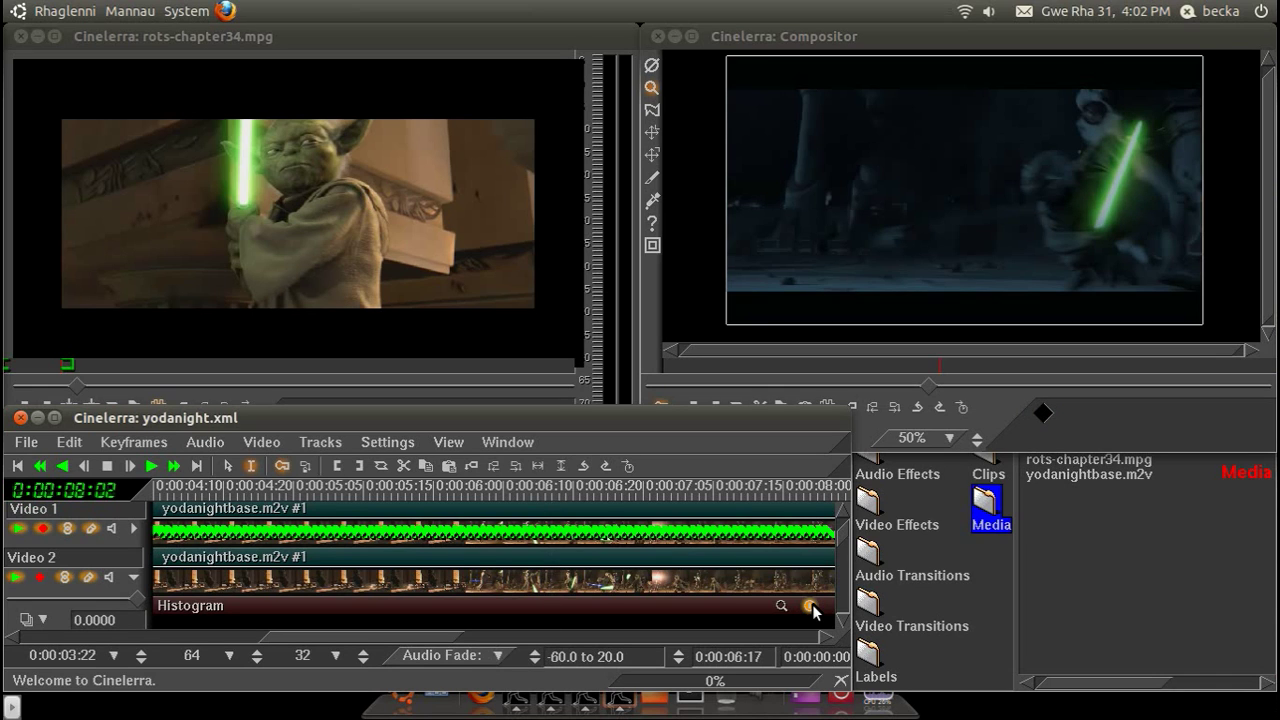
click(134, 577)
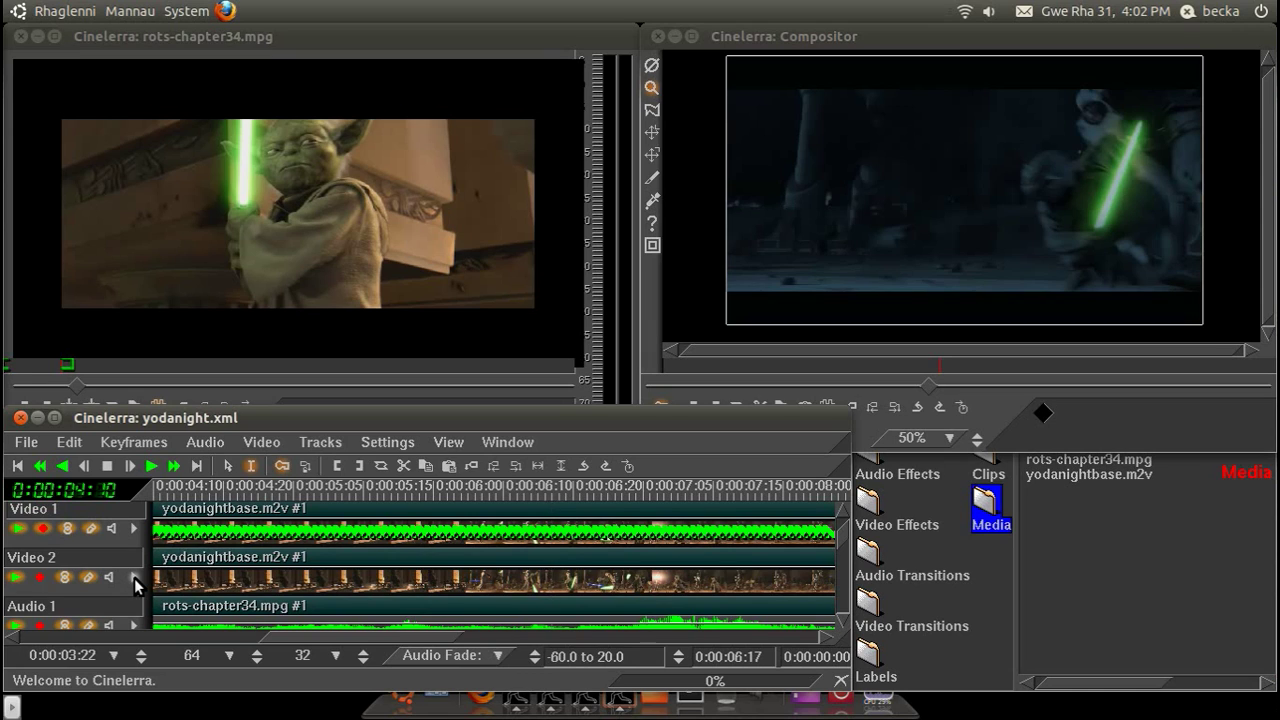